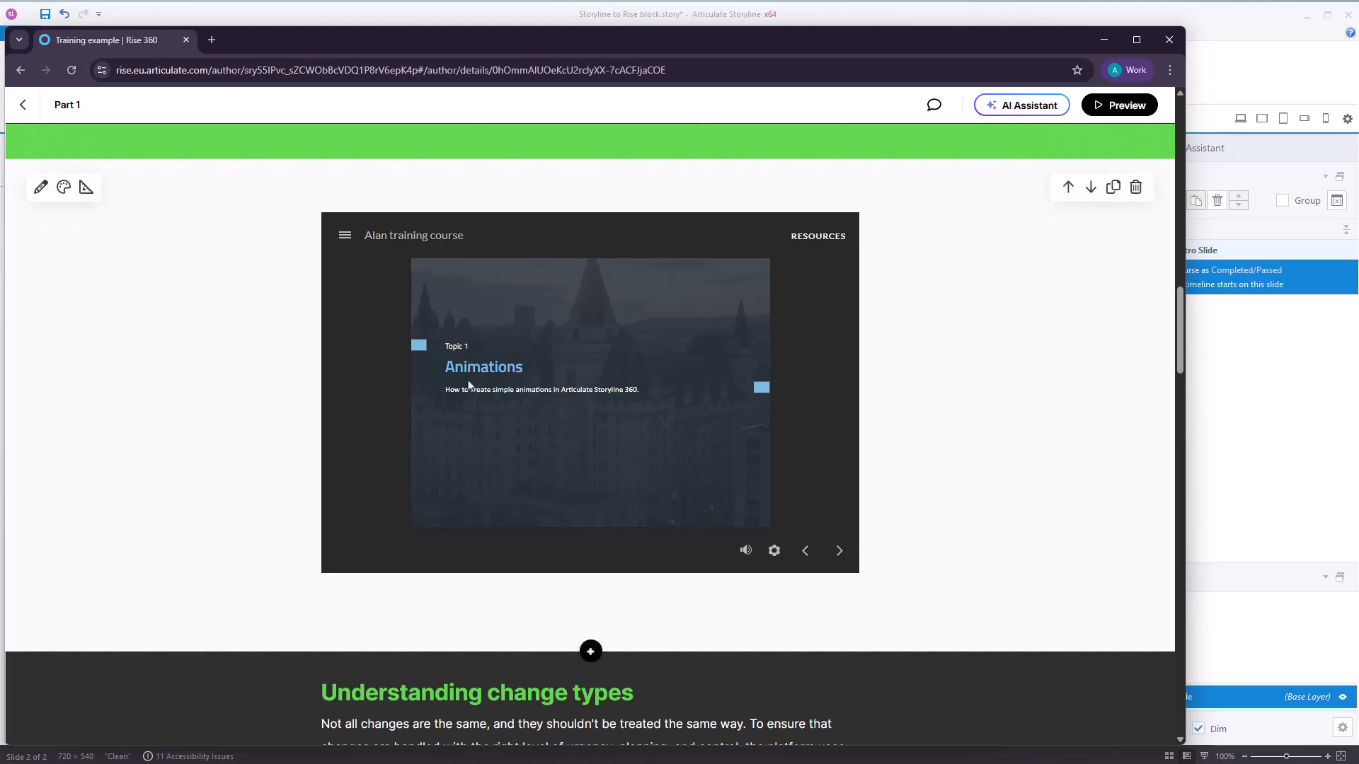
Review the course outline with its sections and reopen the Part 1 lesson to examine its content blocks.
{"action": "scroll", "coordinate": [468, 386], "scroll_direction": "up", "scroll_amount": 2}
{"action": "left_click", "coordinate": [23, 105]}
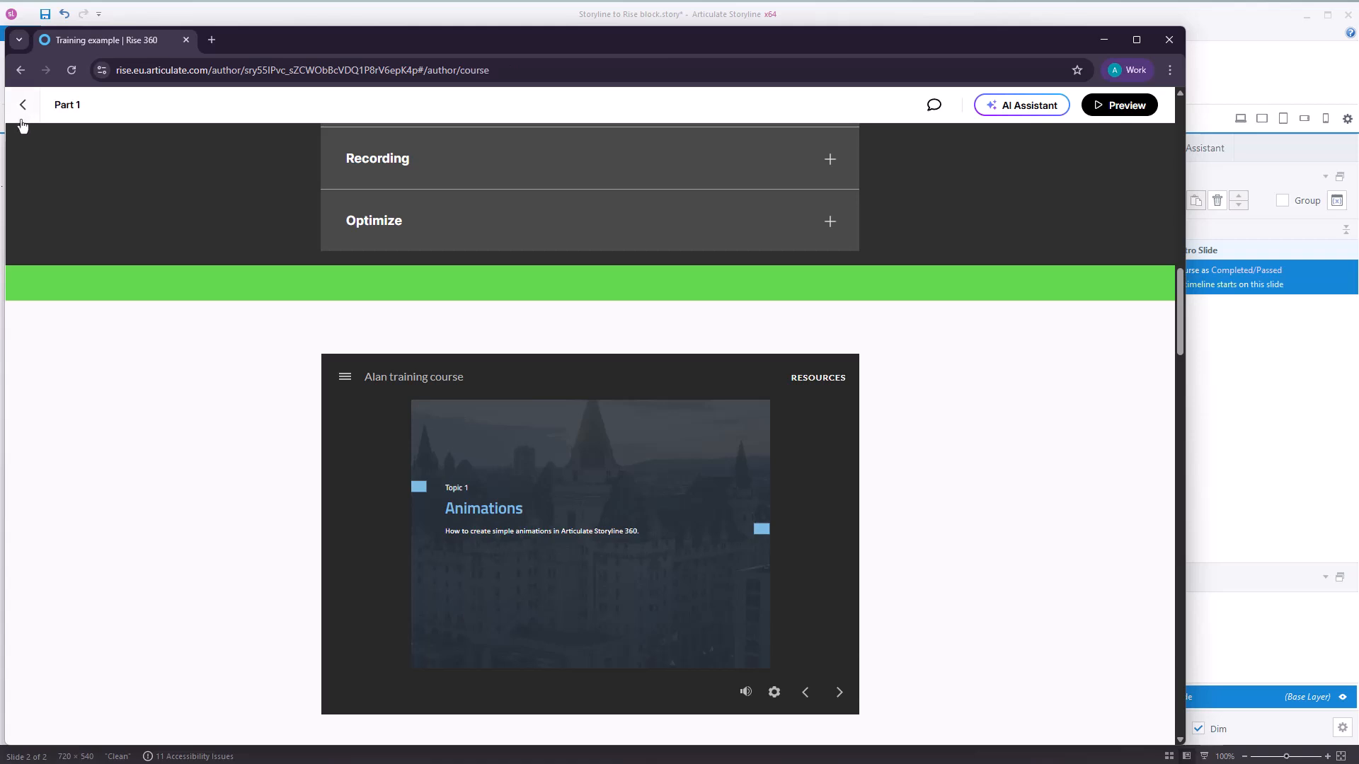
{"action": "scroll", "coordinate": [868, 467], "scroll_direction": "down", "scroll_amount": 3}
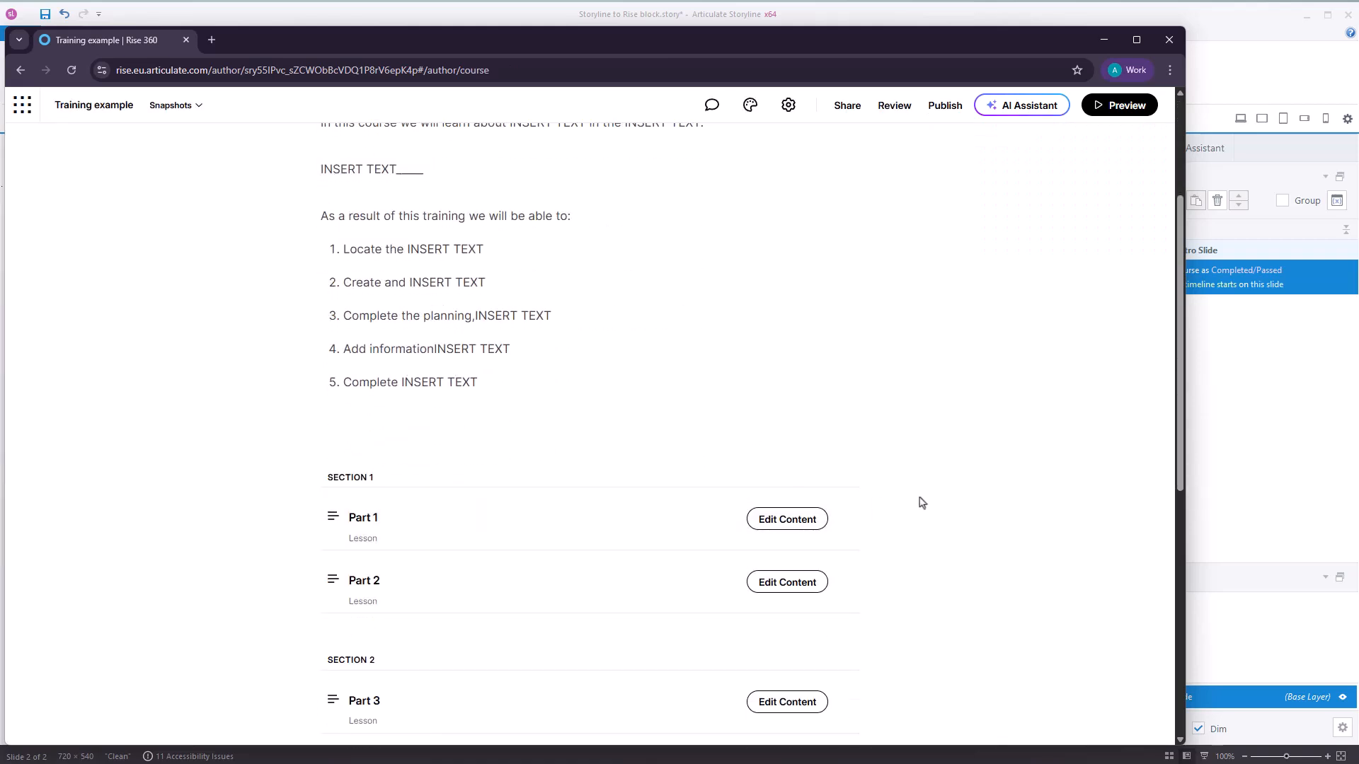
{"action": "scroll", "coordinate": [929, 443], "scroll_direction": "up", "scroll_amount": 2}
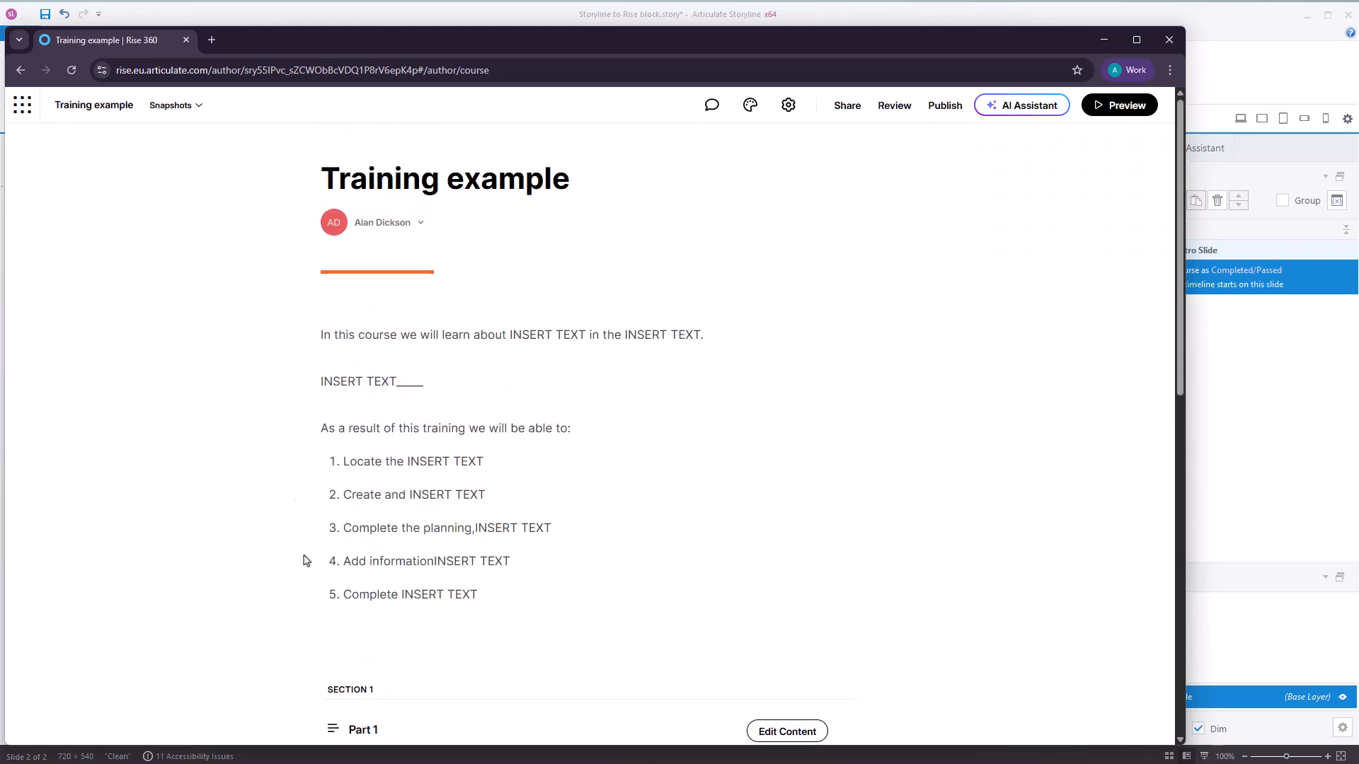
{"action": "scroll", "coordinate": [801, 522], "scroll_direction": "down", "scroll_amount": 4}
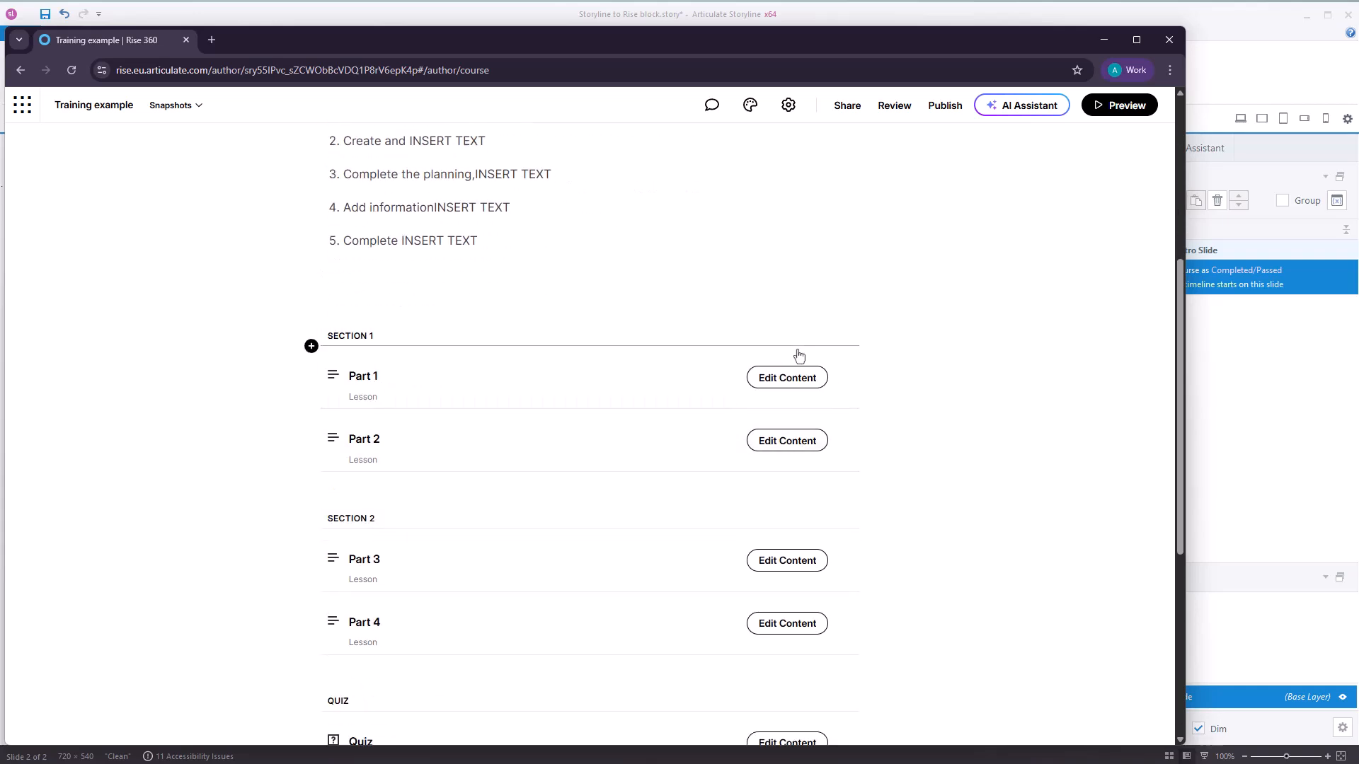
{"action": "left_click", "coordinate": [783, 388]}
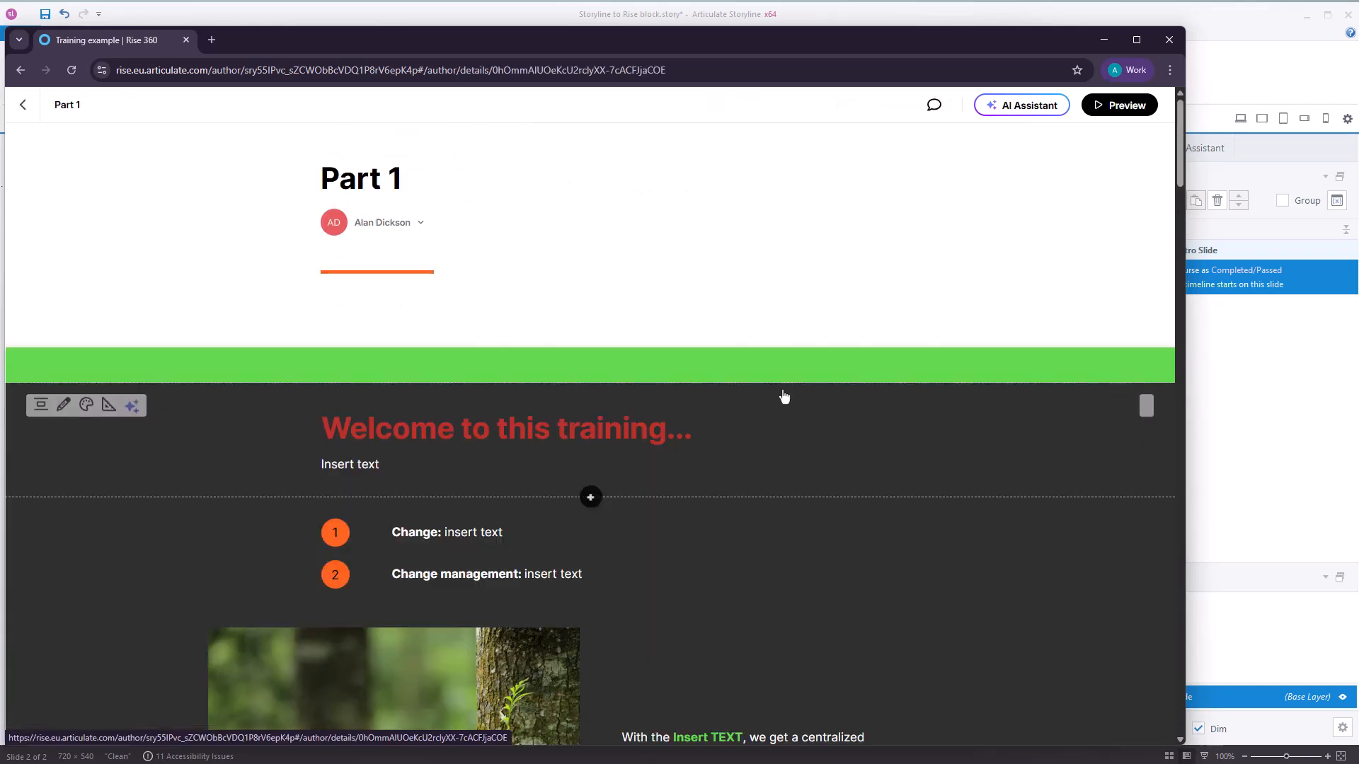
{"action": "scroll", "coordinate": [803, 425], "scroll_direction": "down", "scroll_amount": 1}
{"action": "scroll", "coordinate": [803, 424], "scroll_direction": "down", "scroll_amount": 20}
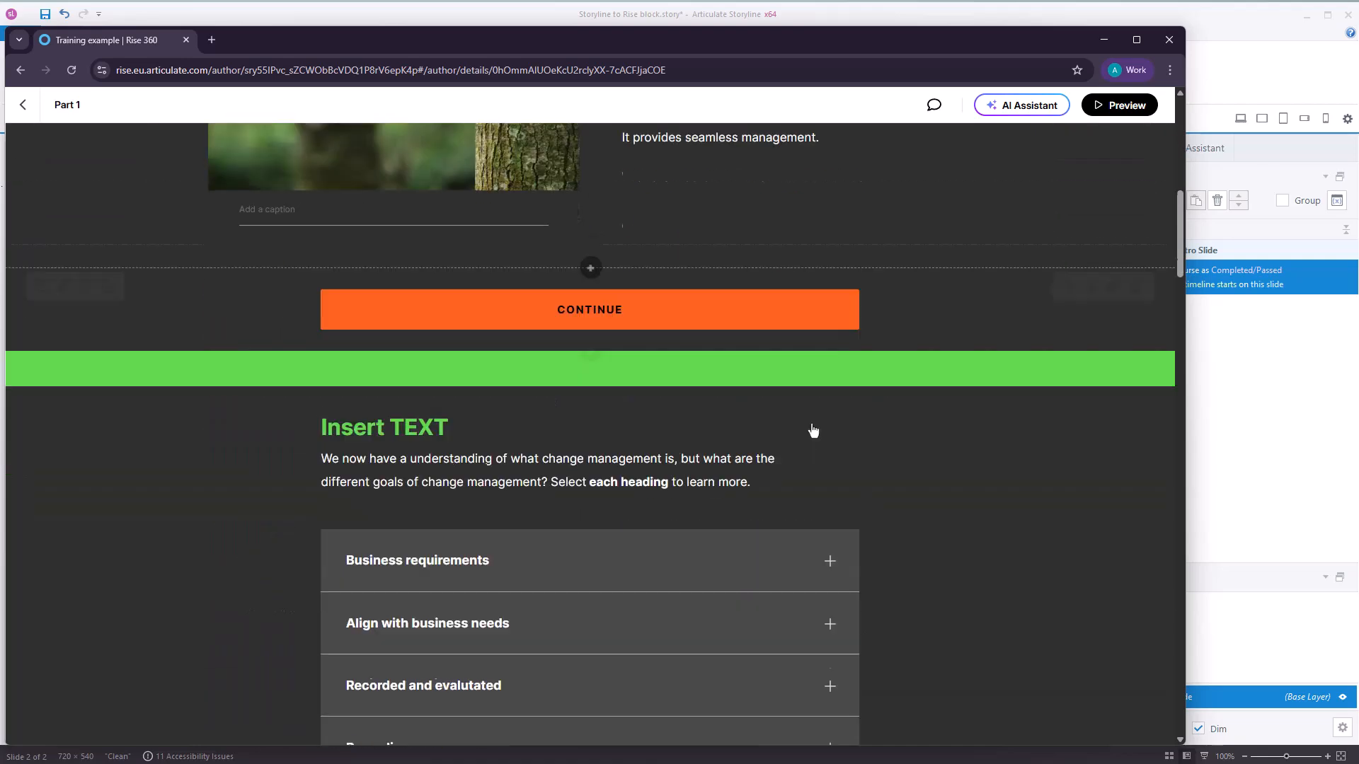
{"action": "scroll", "coordinate": [769, 423], "scroll_direction": "up", "scroll_amount": 2}
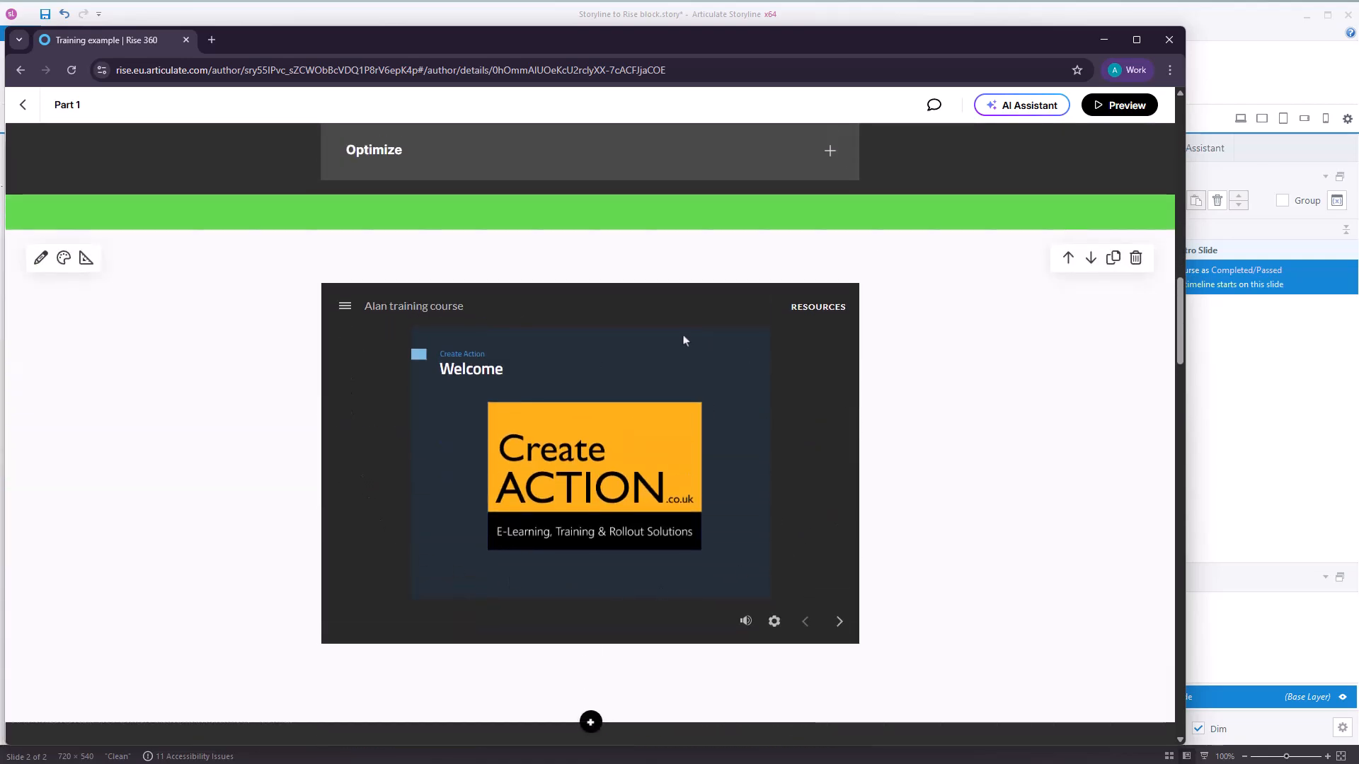
Preview the Part 1 lesson, continuing past the first section and expanding the Optimize and Recording accordion items.
{"action": "left_click", "coordinate": [1117, 105]}
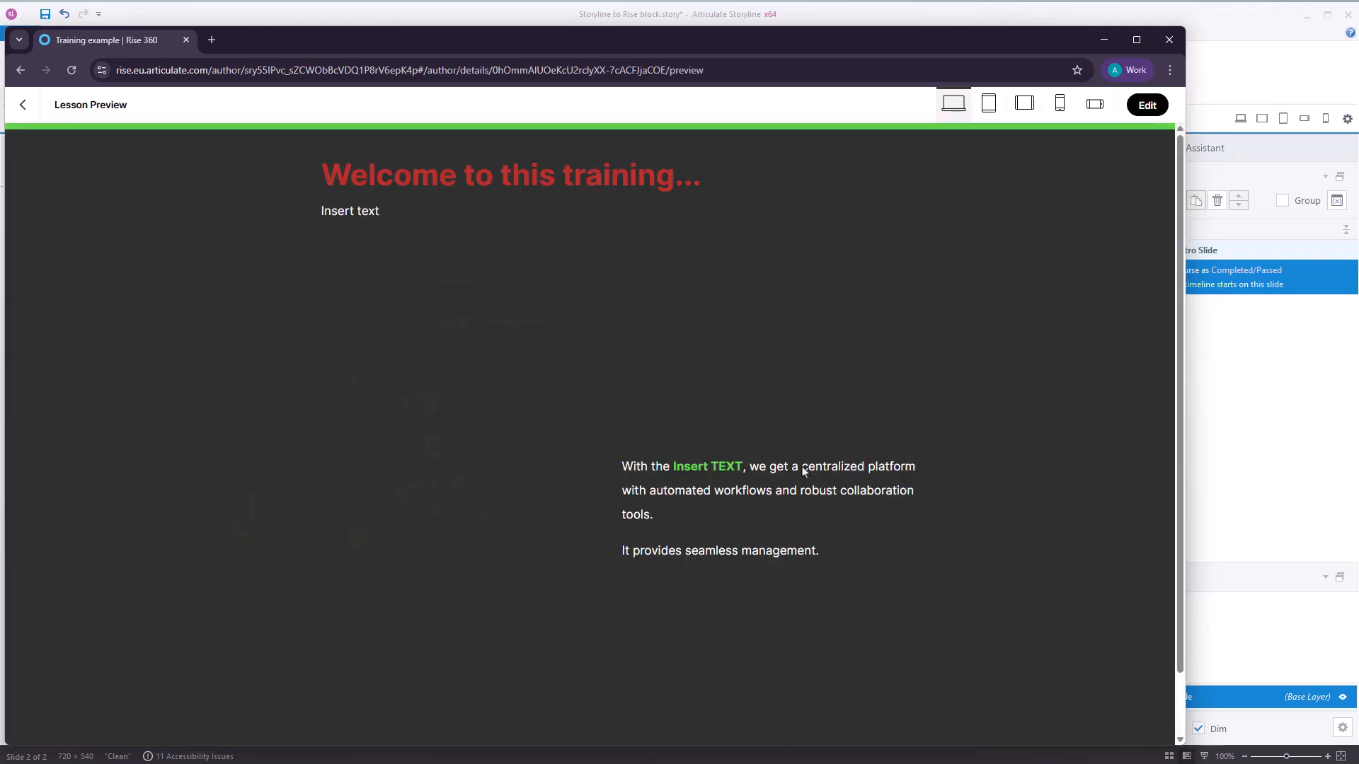
{"action": "scroll", "coordinate": [592, 680], "scroll_direction": "down", "scroll_amount": 1}
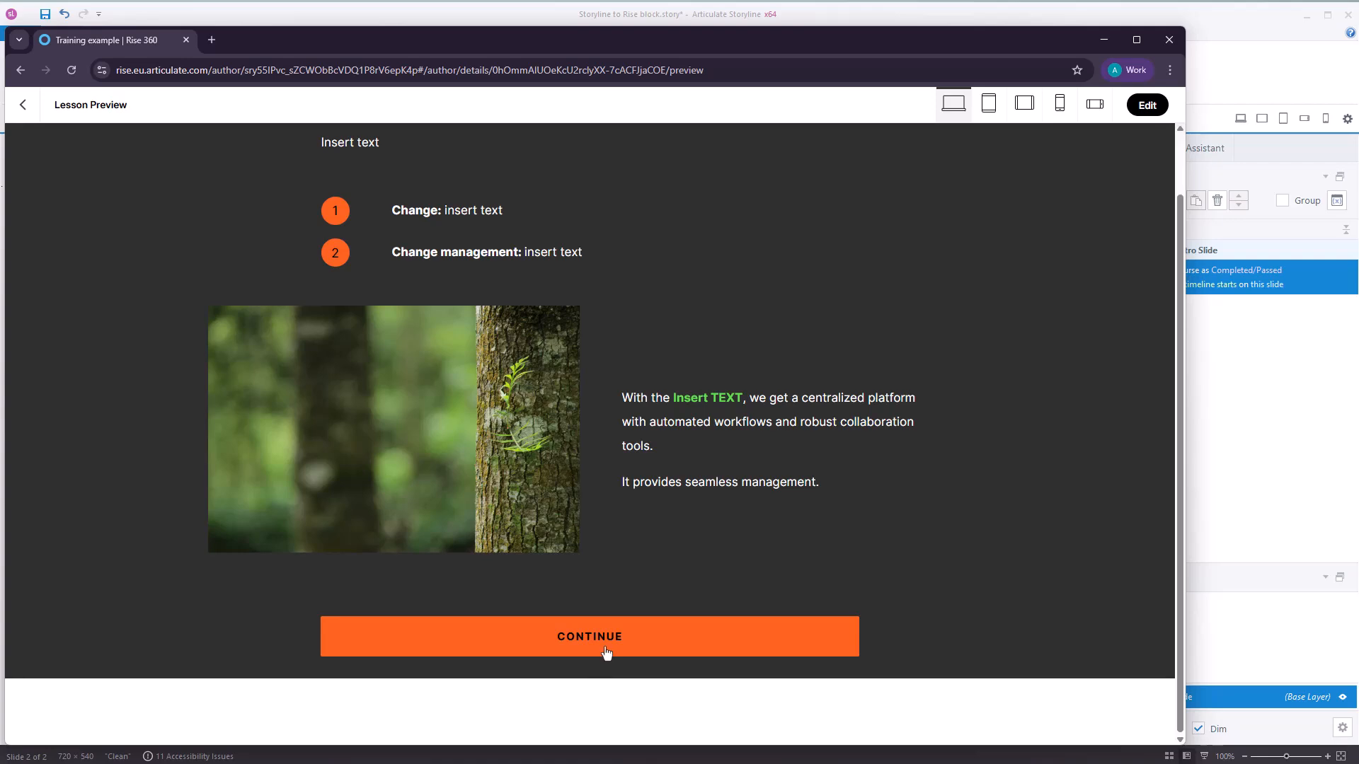
{"action": "left_click", "coordinate": [605, 650]}
{"action": "left_click", "coordinate": [536, 562]}
{"action": "left_click", "coordinate": [566, 490]}
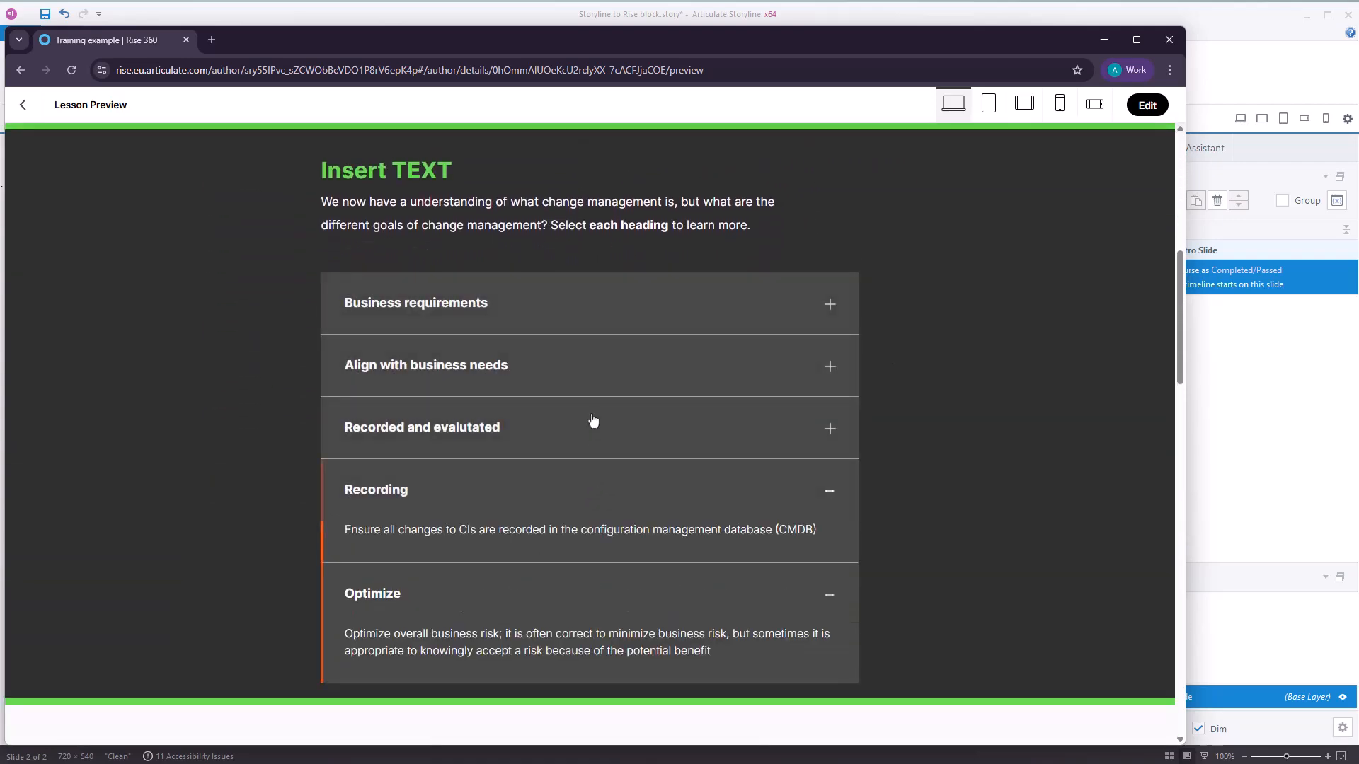
{"action": "scroll", "coordinate": [603, 428], "scroll_direction": "down", "scroll_amount": 6}
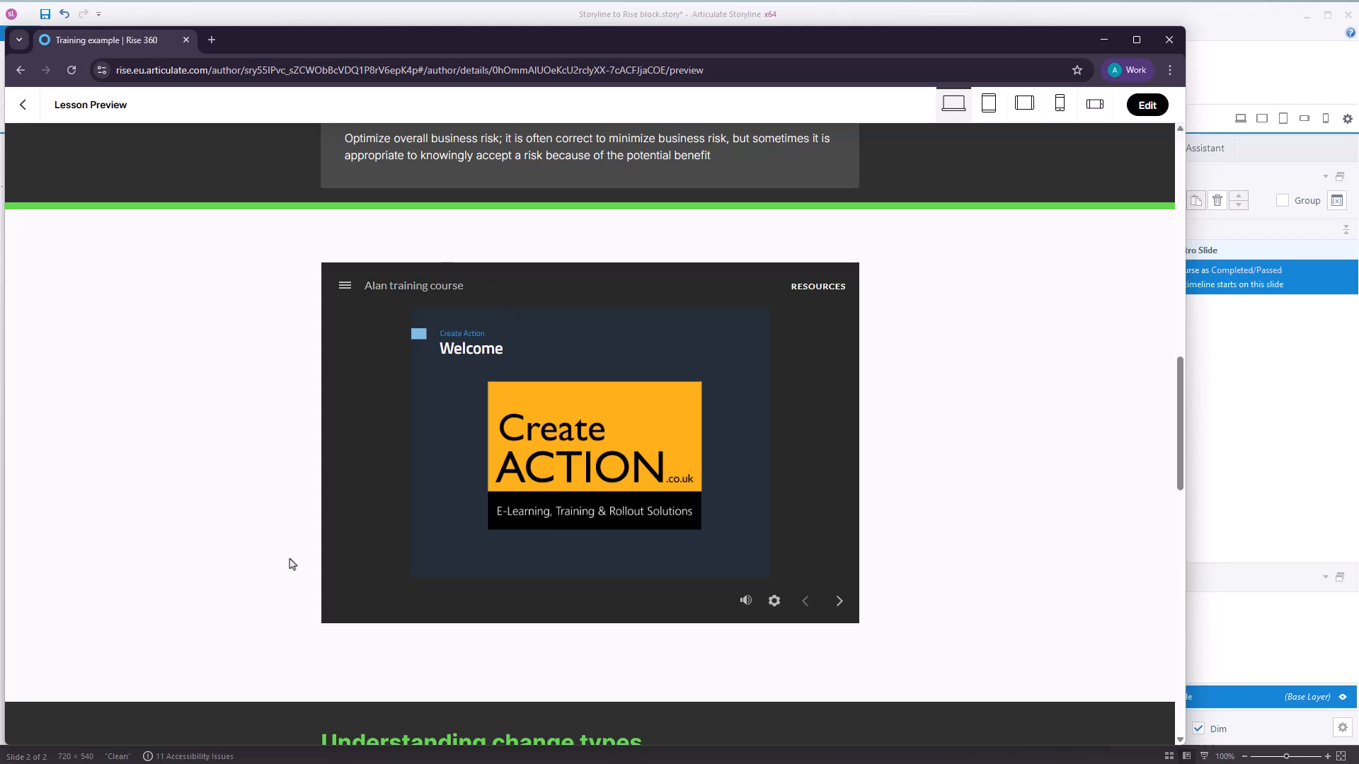
Try out the embedded Storyline block's next-slide navigation and sidebar menu, and return to editing the lesson.
{"action": "left_click", "coordinate": [839, 602]}
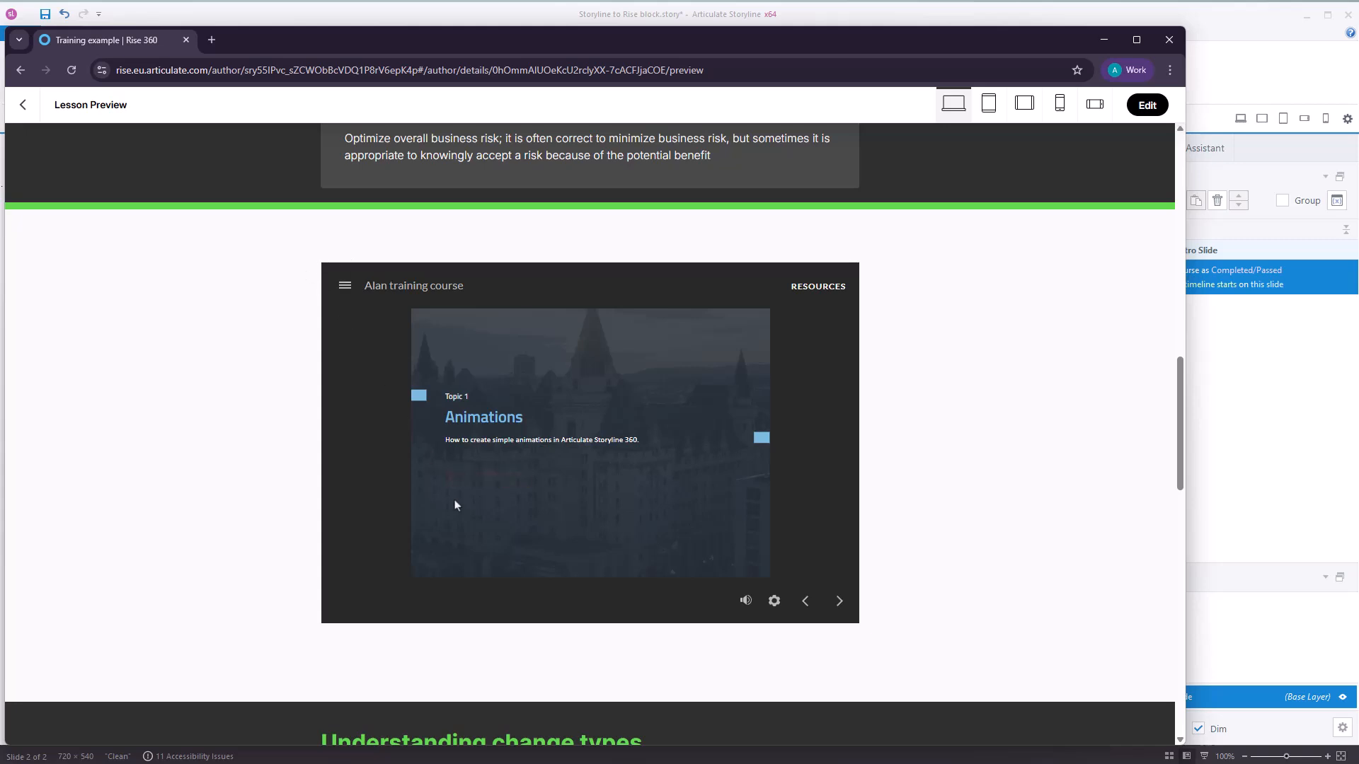
{"action": "left_click", "coordinate": [346, 286]}
{"action": "left_click", "coordinate": [517, 289]}
{"action": "scroll", "coordinate": [169, 525], "scroll_direction": "down", "scroll_amount": 4}
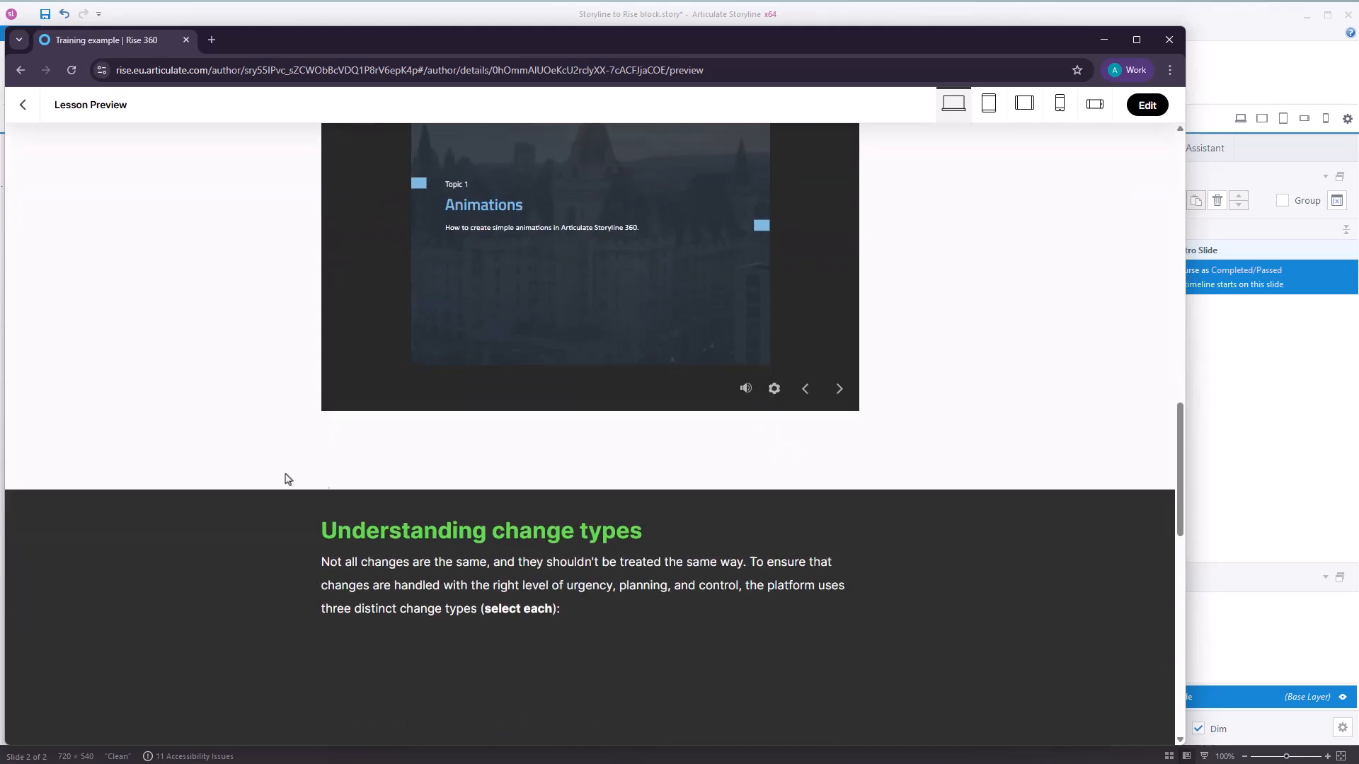
{"action": "left_click", "coordinate": [1147, 105]}
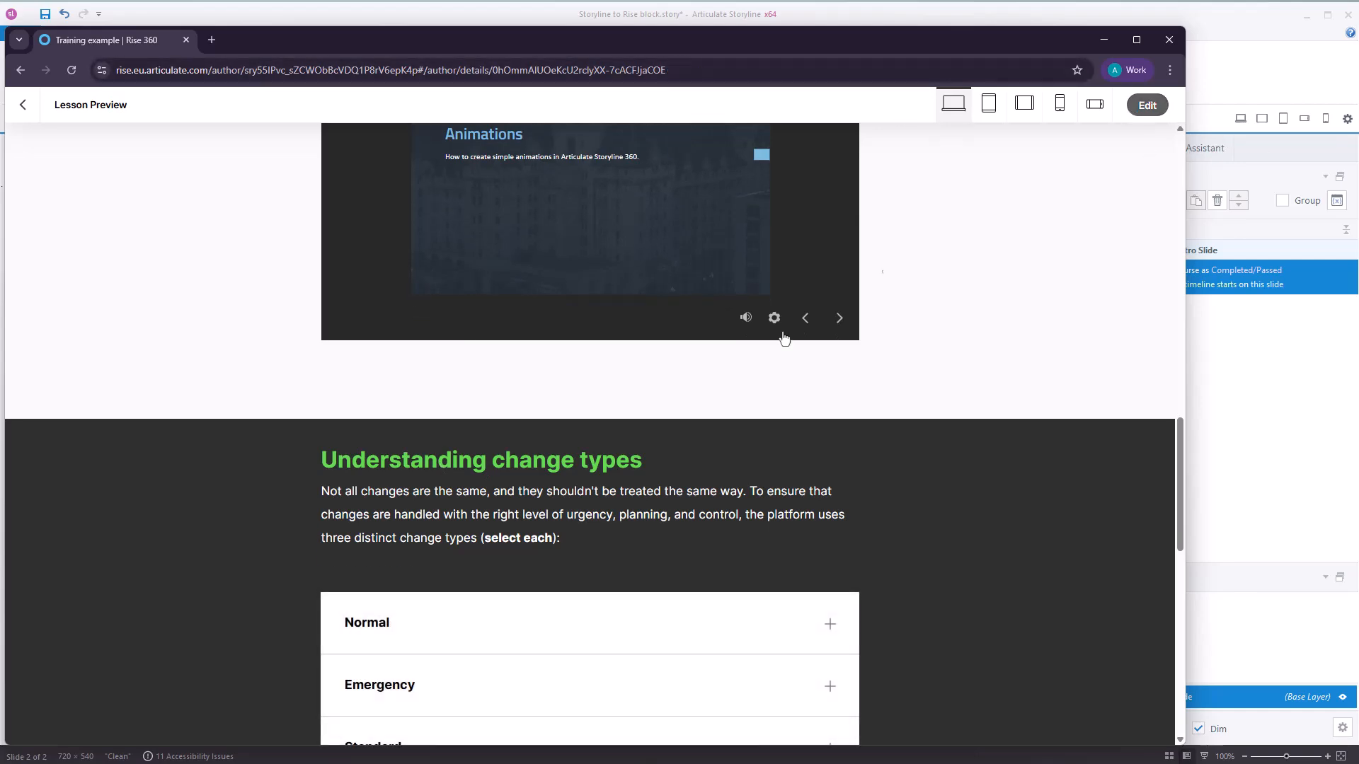
Insert an interactive Storyline block between the "Welcome to this training..." text and the numbered list.
{"action": "scroll", "coordinate": [715, 553], "scroll_direction": "down", "scroll_amount": 3}
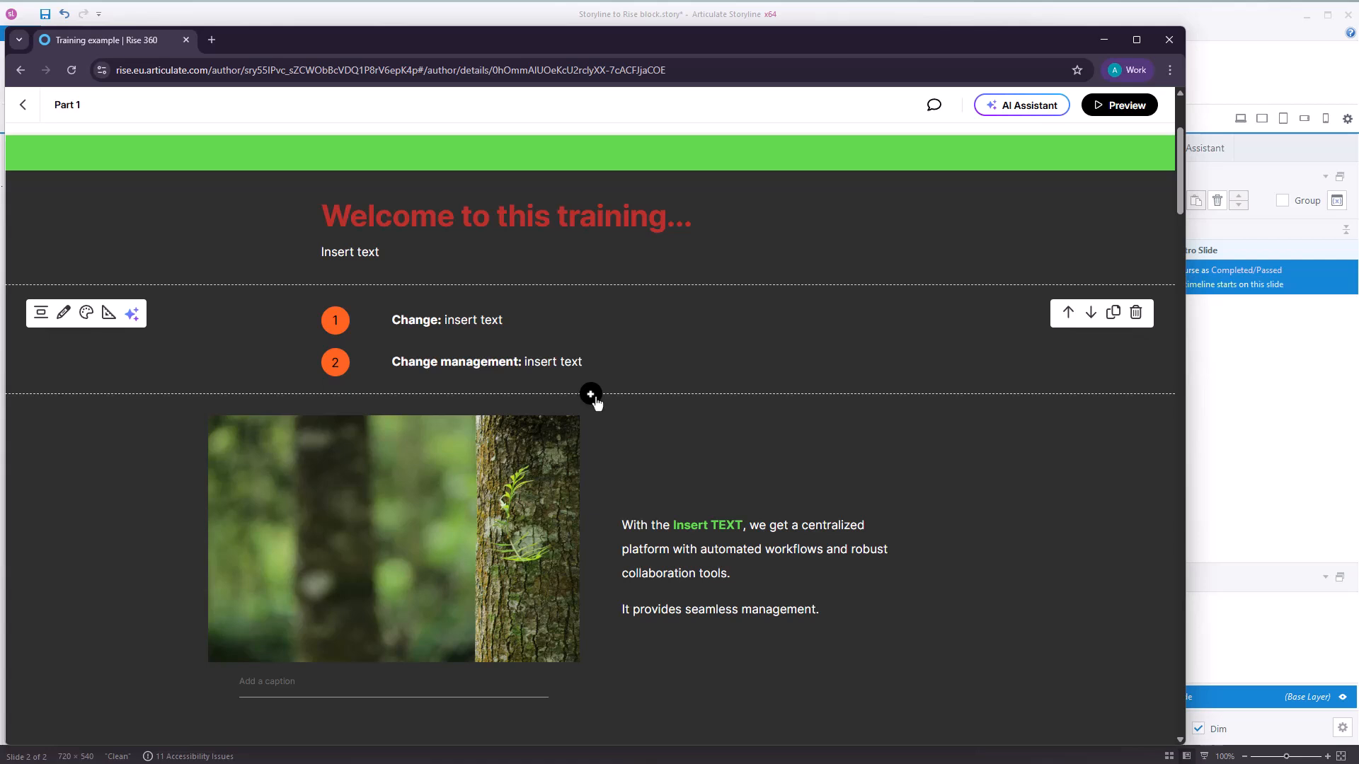
{"action": "scroll", "coordinate": [908, 206], "scroll_direction": "up", "scroll_amount": 3}
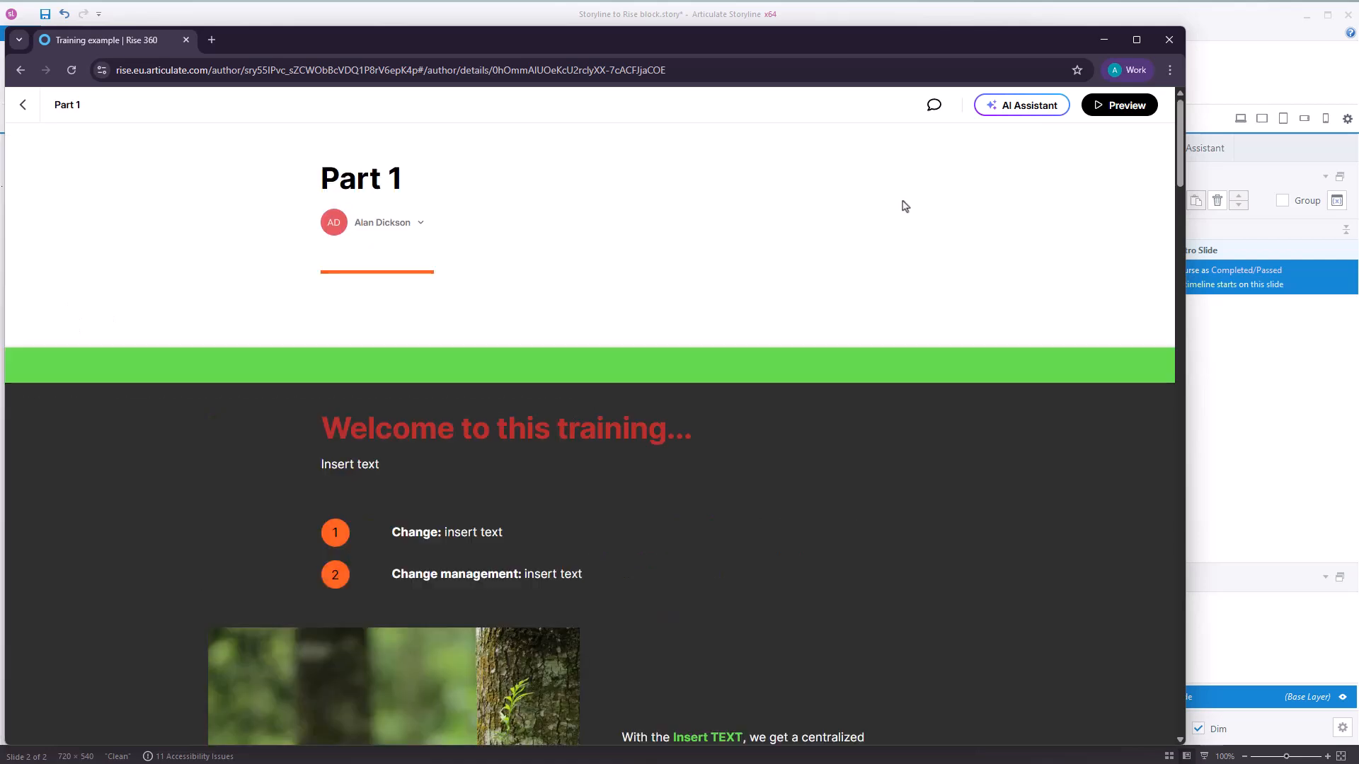
{"action": "scroll", "coordinate": [905, 206], "scroll_direction": "down", "scroll_amount": 3}
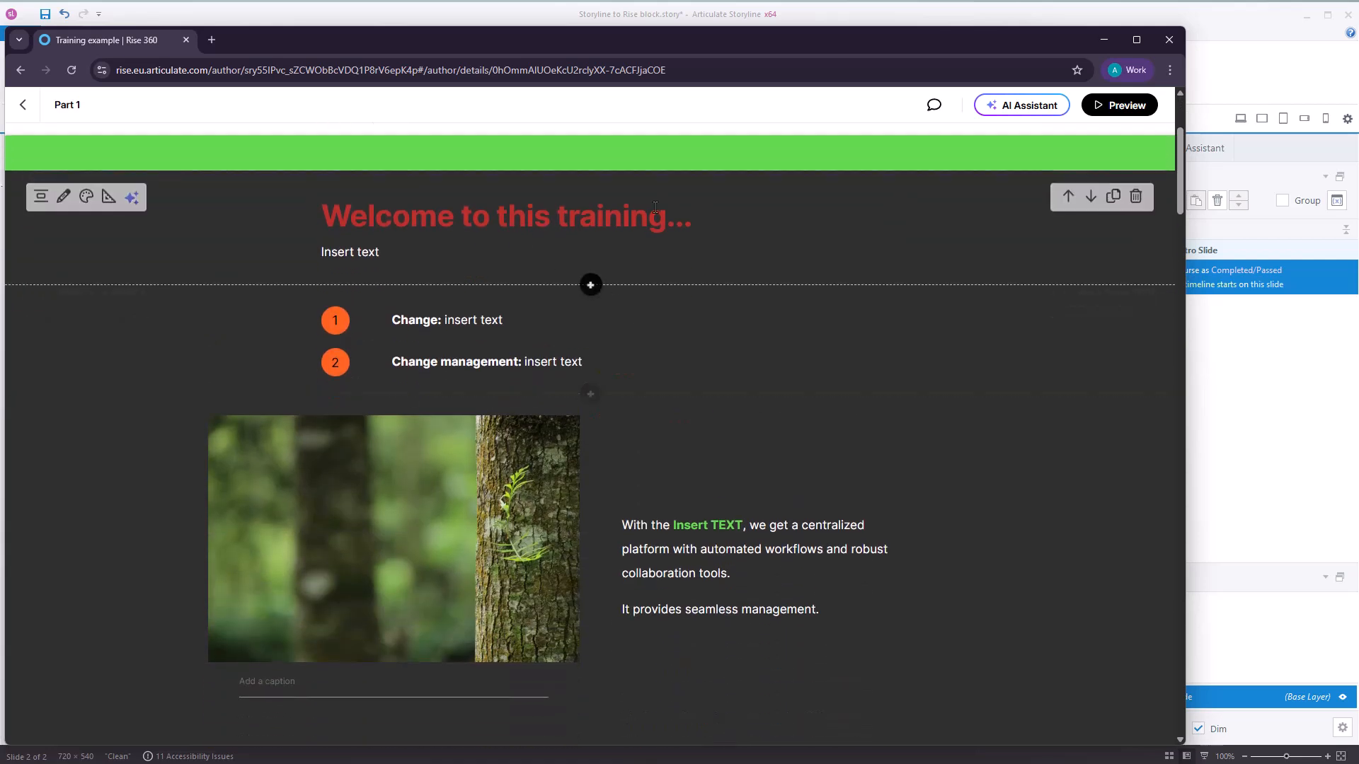
{"action": "left_click", "coordinate": [591, 286]}
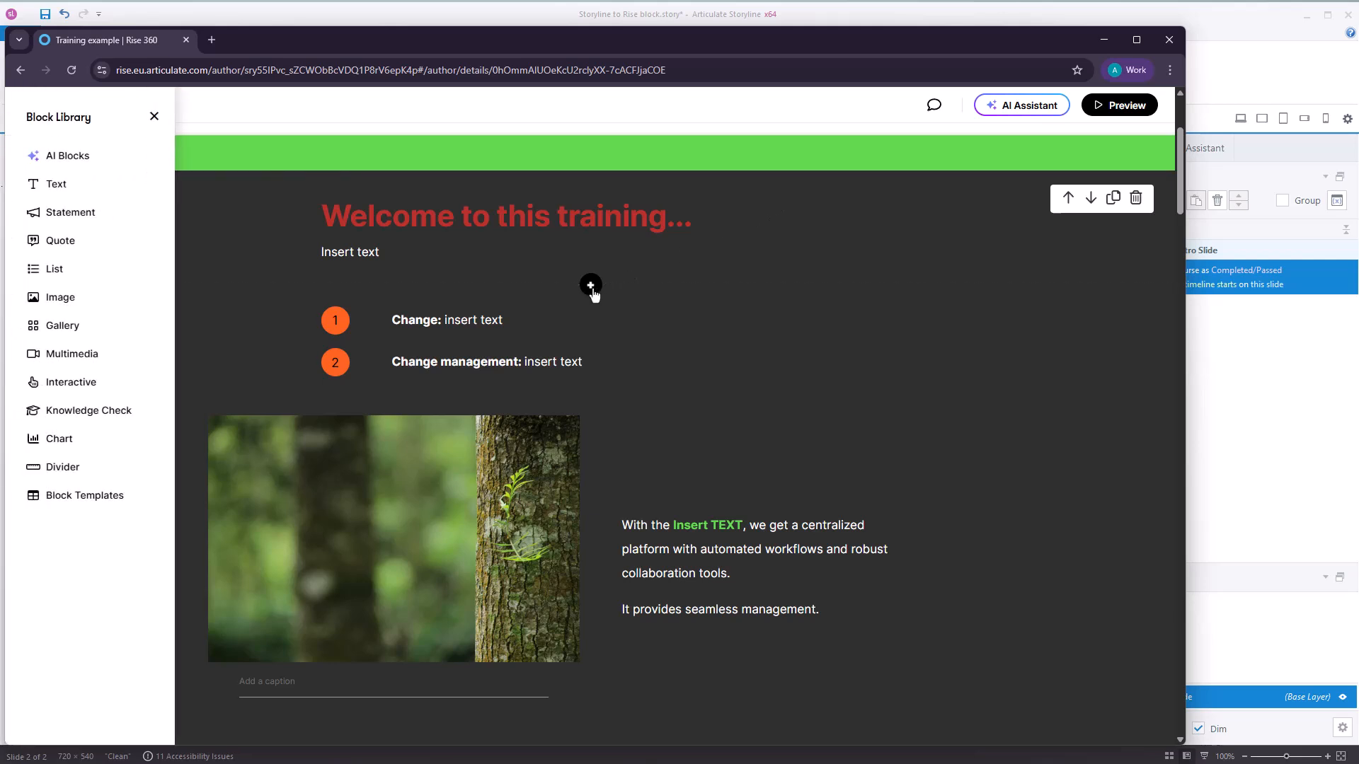
{"action": "left_click", "coordinate": [94, 382]}
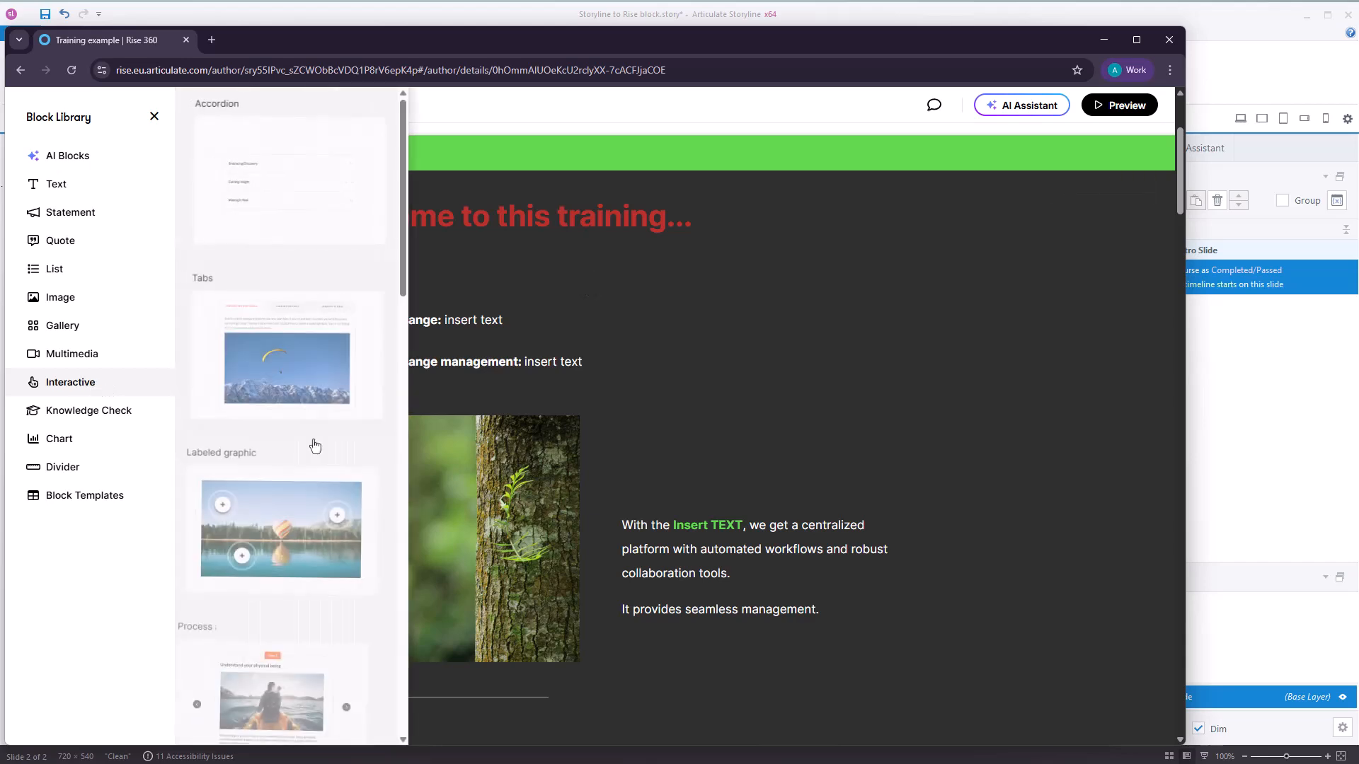
{"action": "left_click_drag", "start_coordinate": [403, 272], "coordinate": [418, 739]}
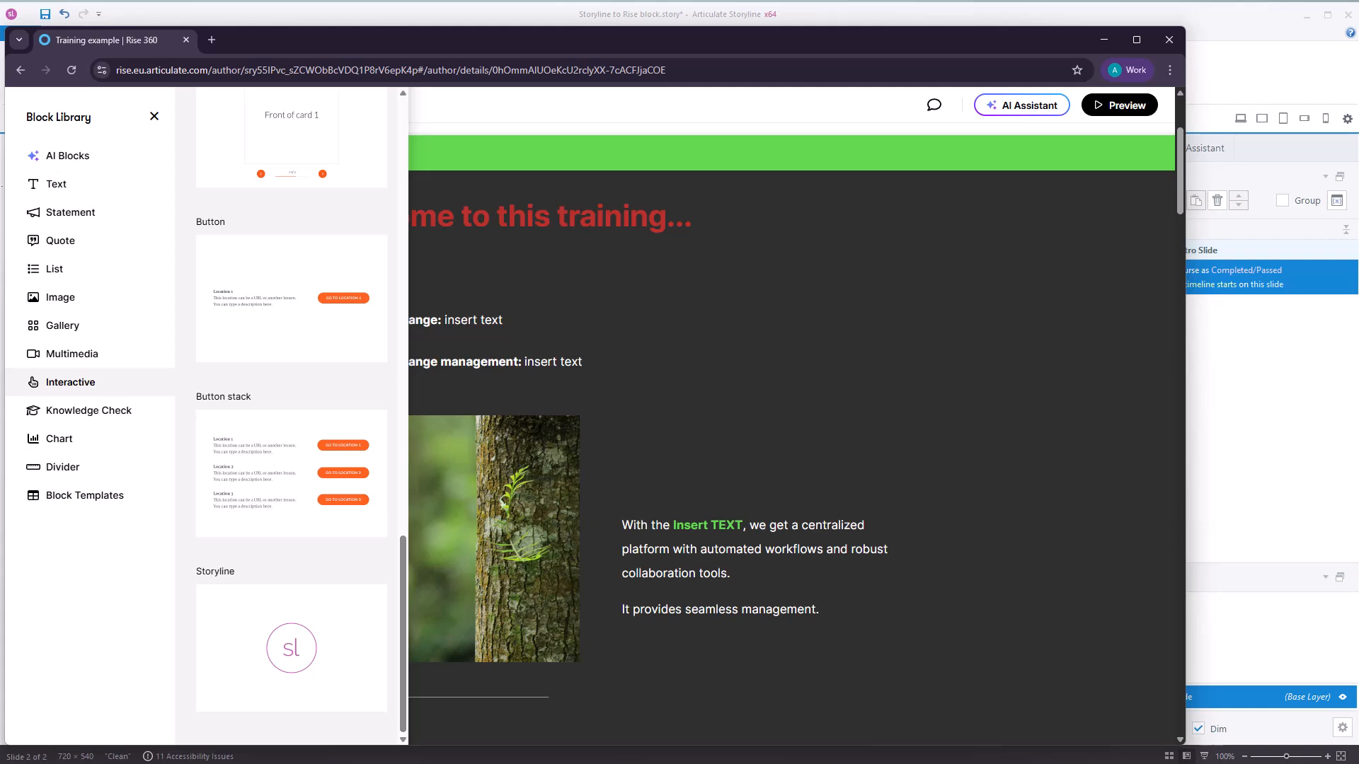
{"action": "left_click", "coordinate": [257, 659]}
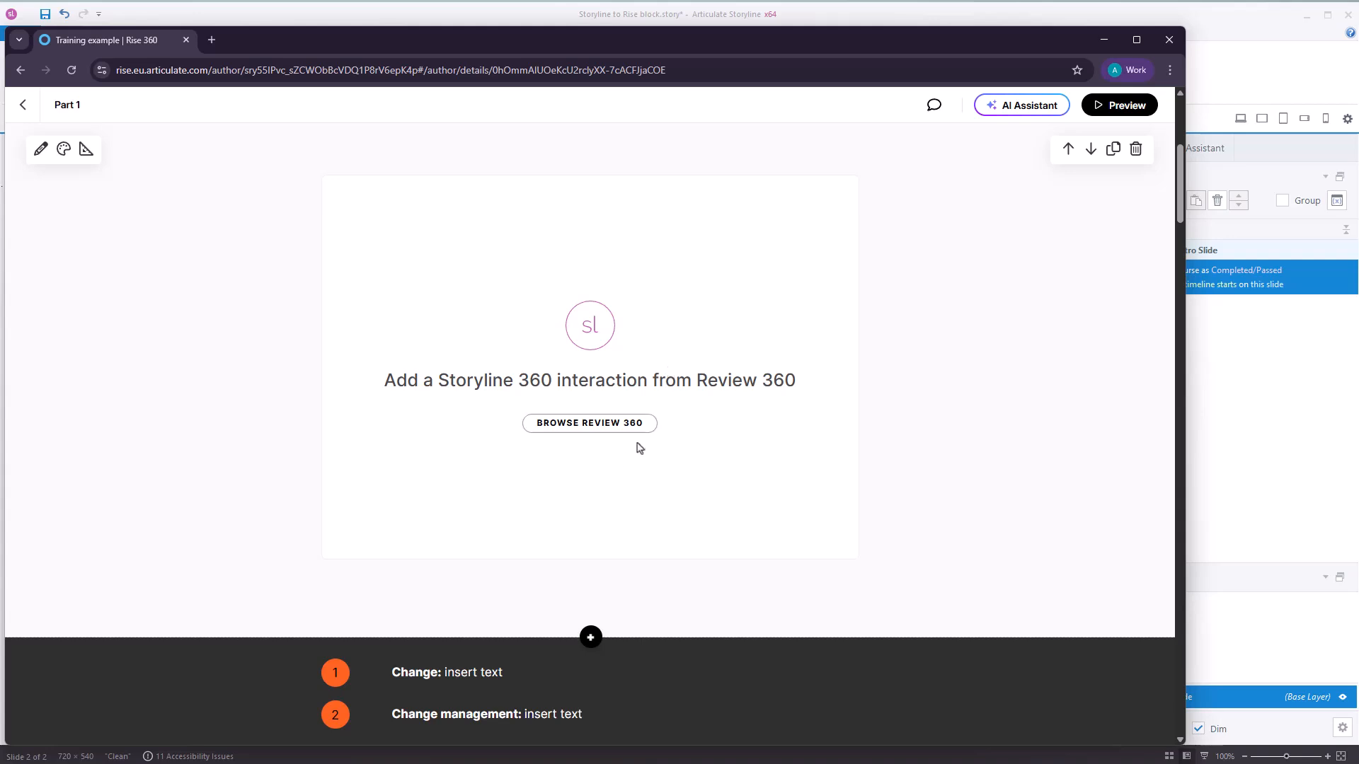
Load the published training course from Review 360 into the new Storyline block.
{"action": "left_click", "coordinate": [591, 428]}
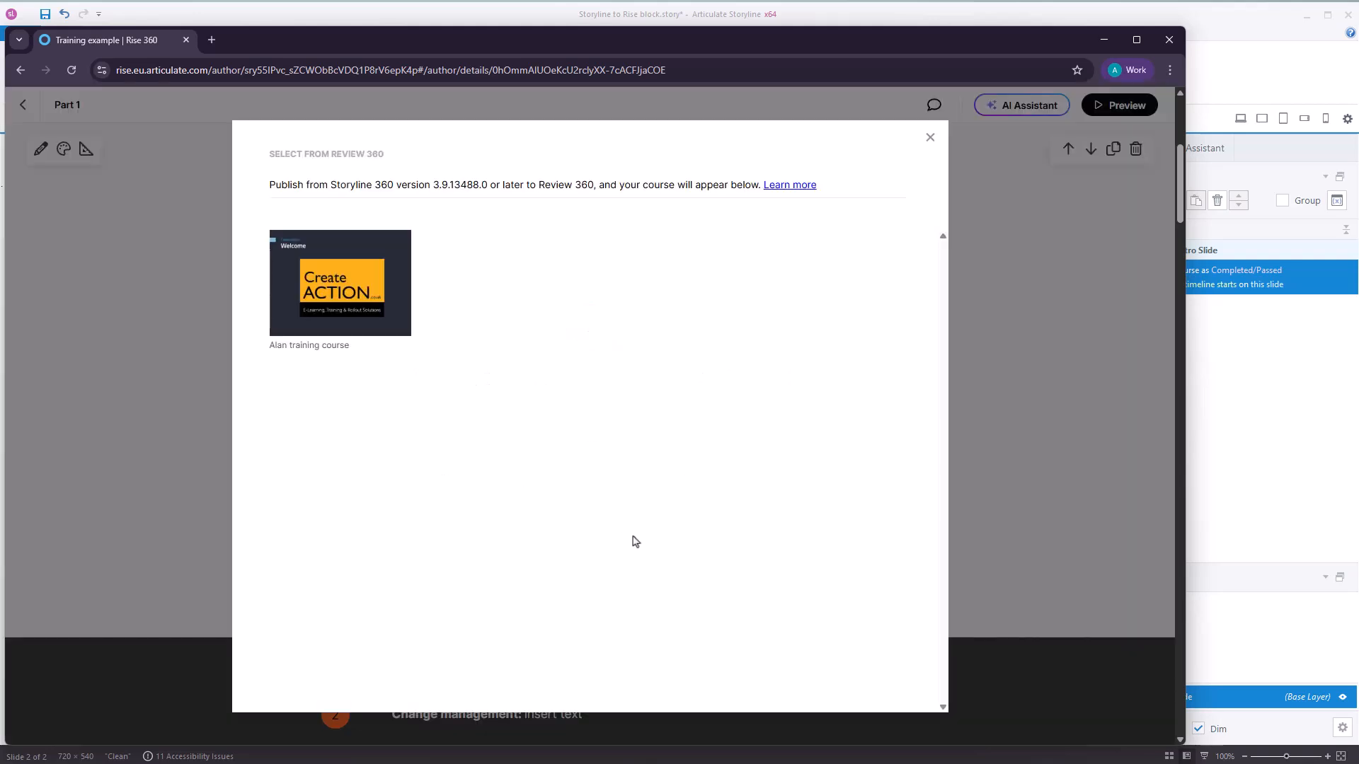
{"action": "mouse_move", "coordinate": [353, 302]}
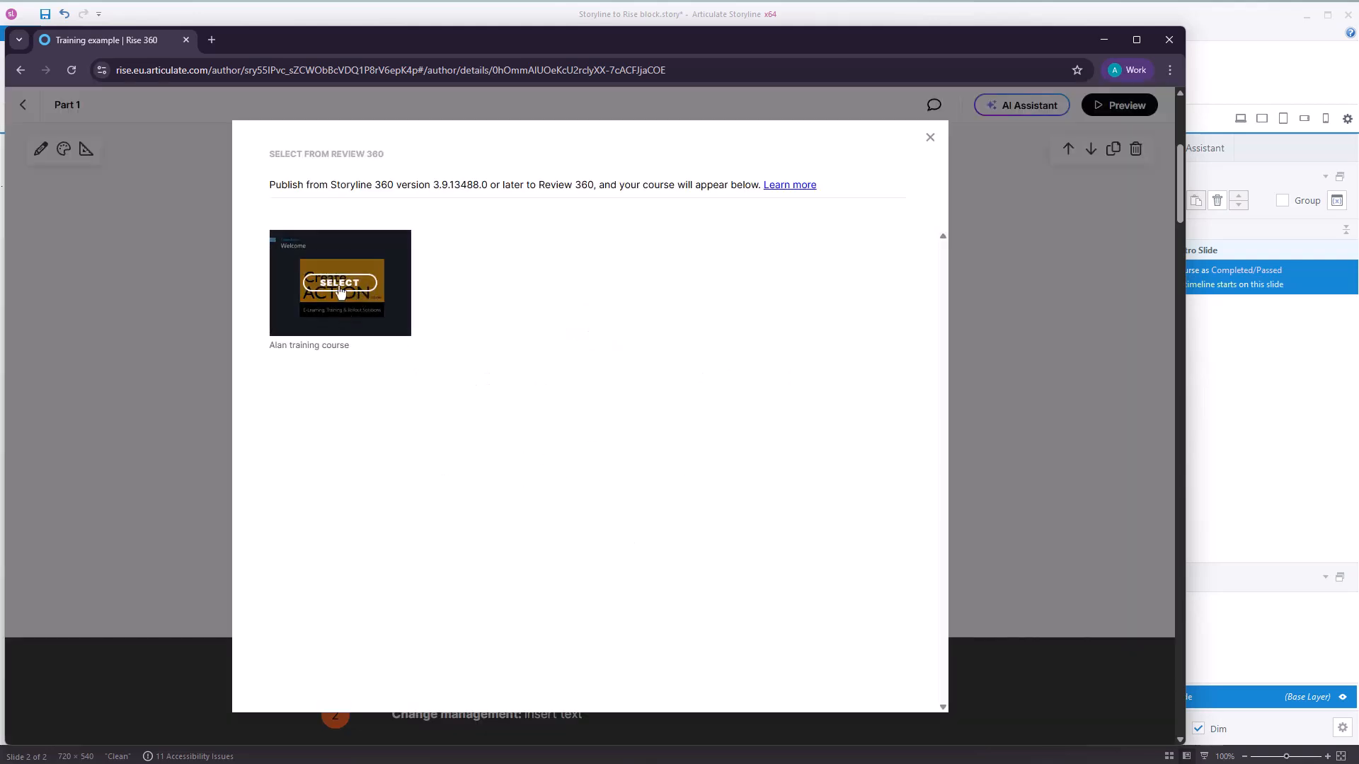
{"action": "left_click", "coordinate": [339, 283]}
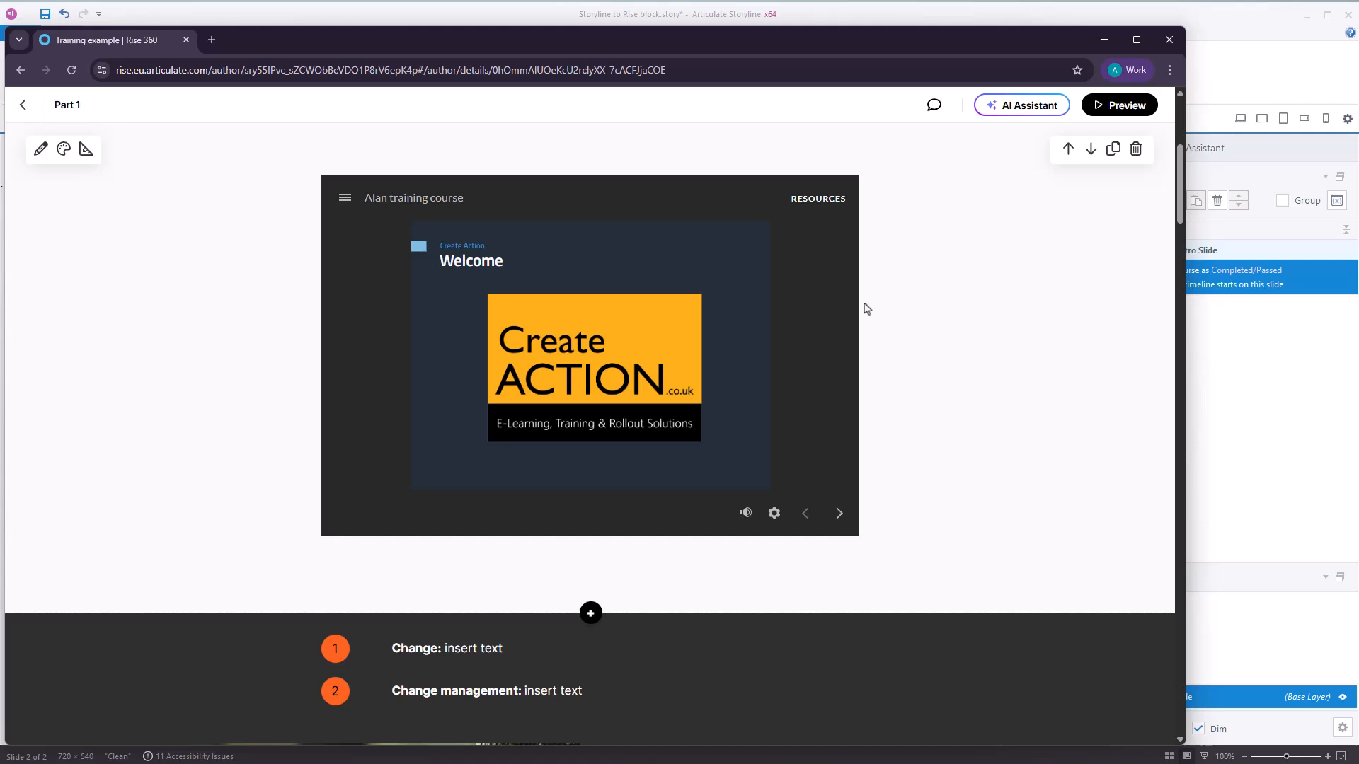
Switch to Articulate Storyline and preview the entire project from slide 1.1, testing the picture's jump to the next slide.
{"action": "left_click", "coordinate": [1105, 43]}
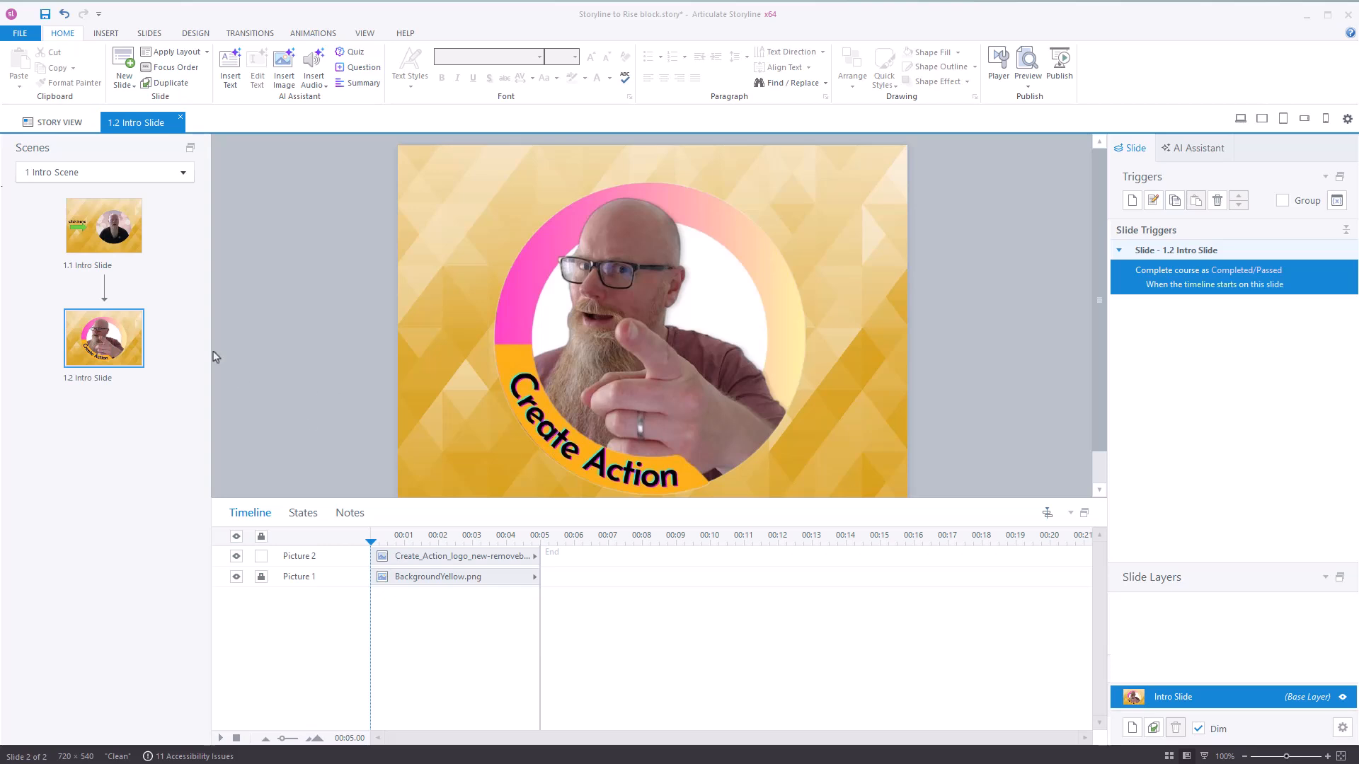
{"action": "left_click", "coordinate": [130, 242]}
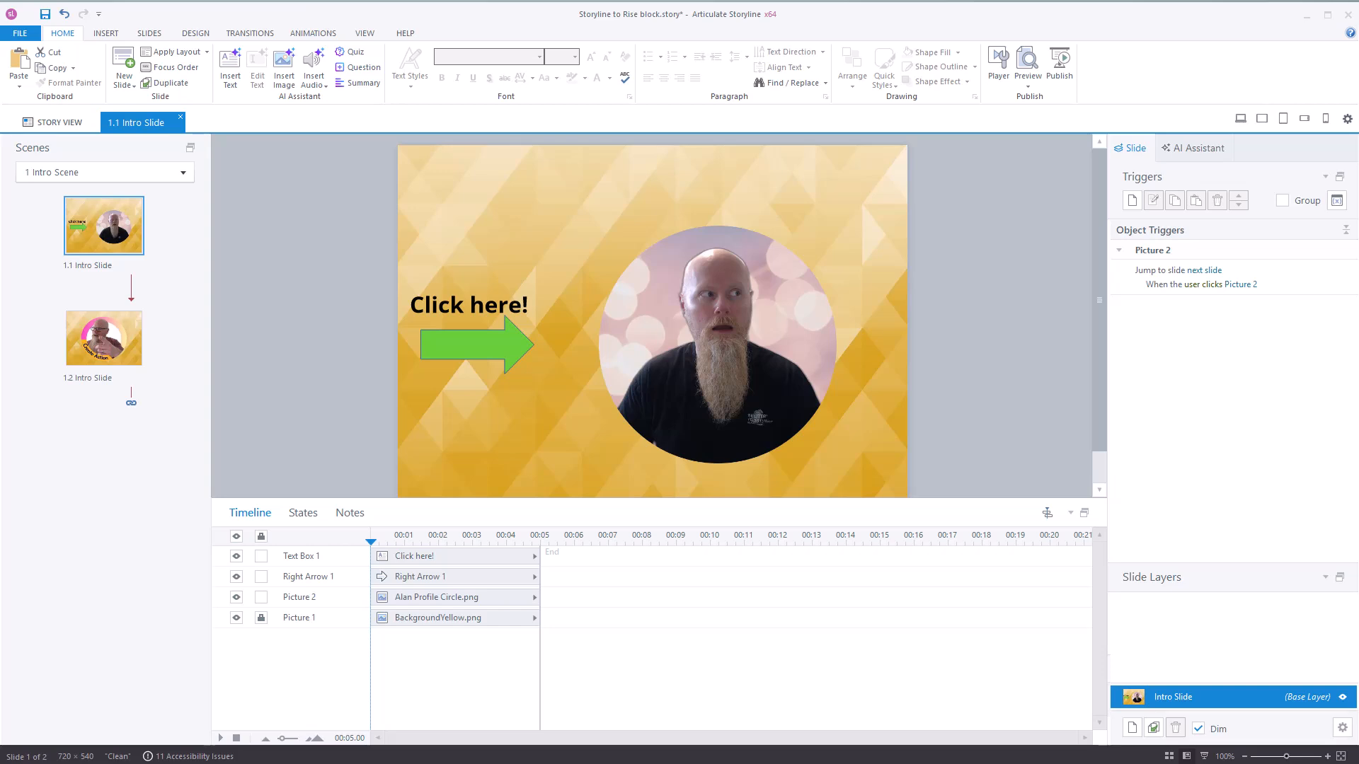
{"action": "left_click", "coordinate": [1028, 83]}
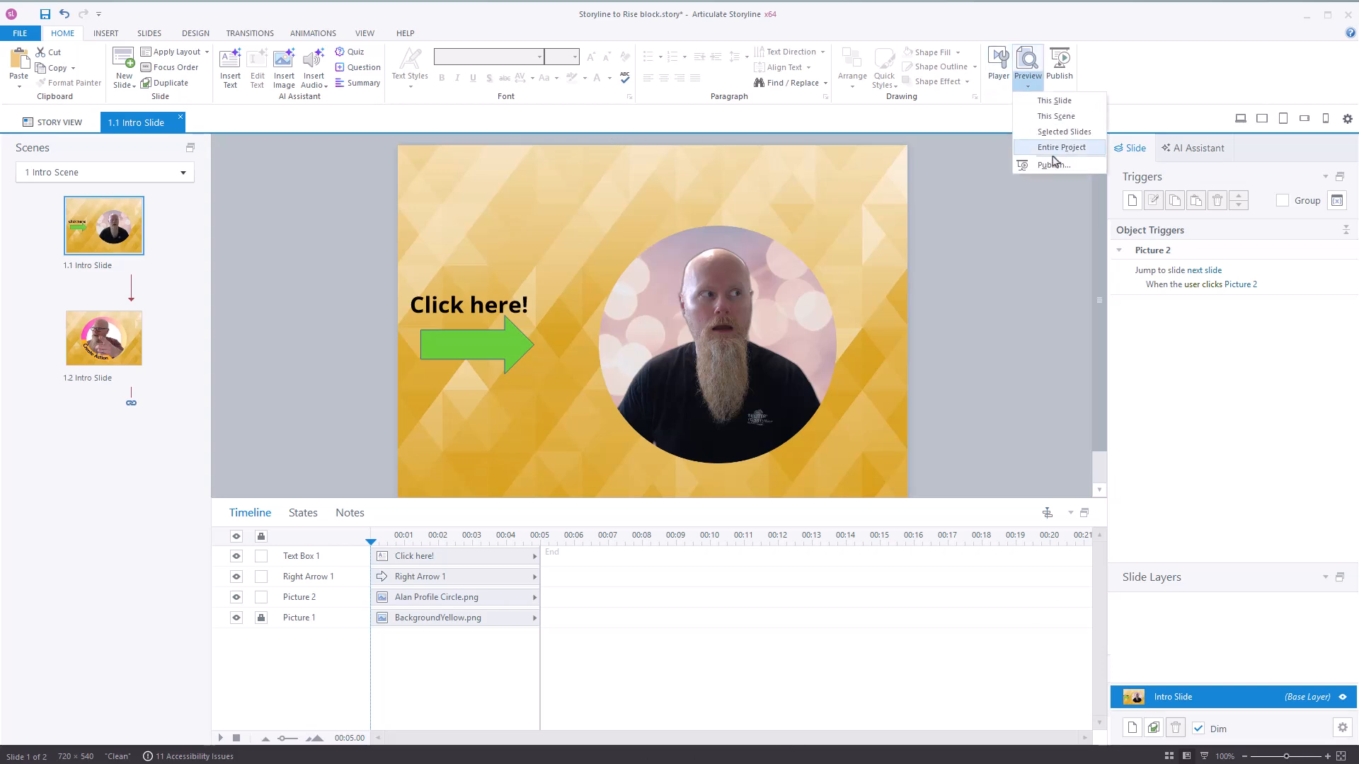
{"action": "left_click", "coordinate": [1069, 149]}
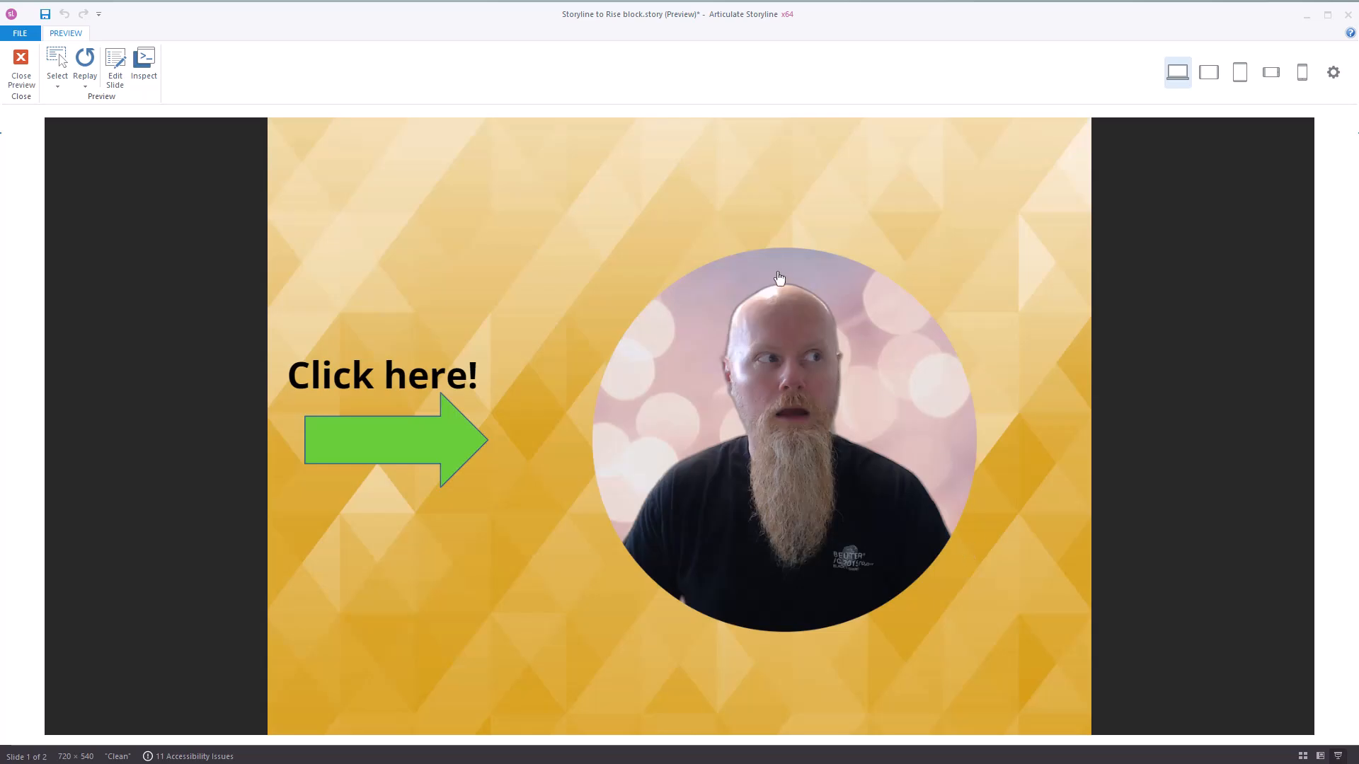
{"action": "left_click", "coordinate": [809, 440]}
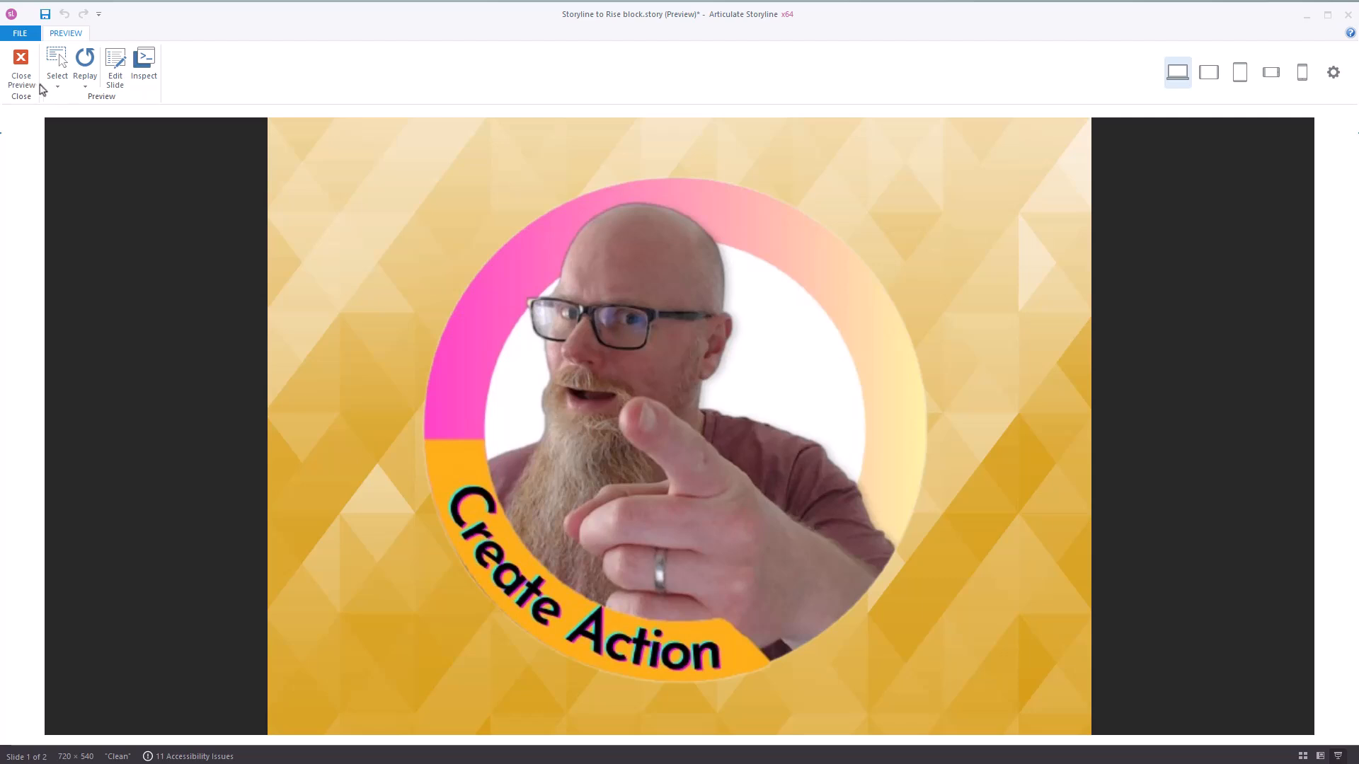
{"action": "left_click", "coordinate": [20, 65]}
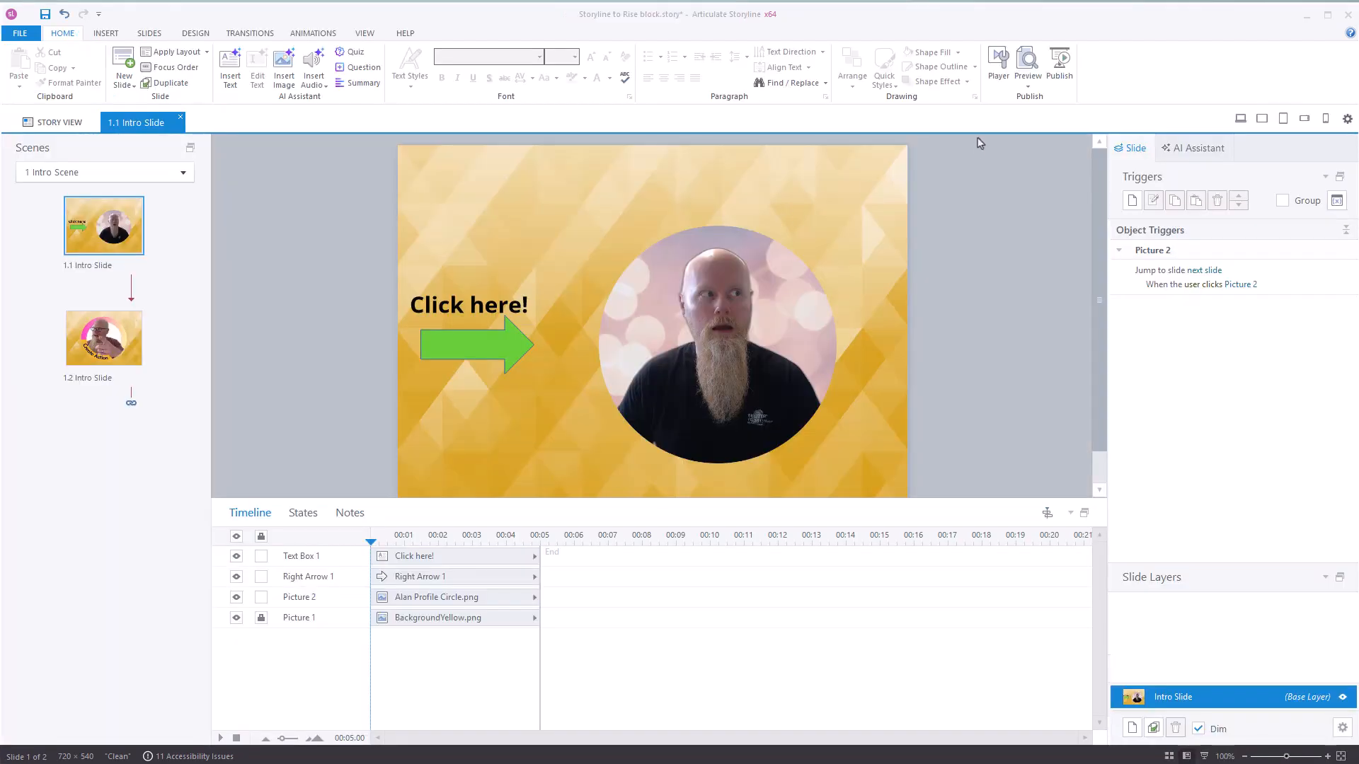
Inspect the Menu, Glossary and Notes tab settings in the player properties and leave them without applying changes.
{"action": "left_click", "coordinate": [999, 68]}
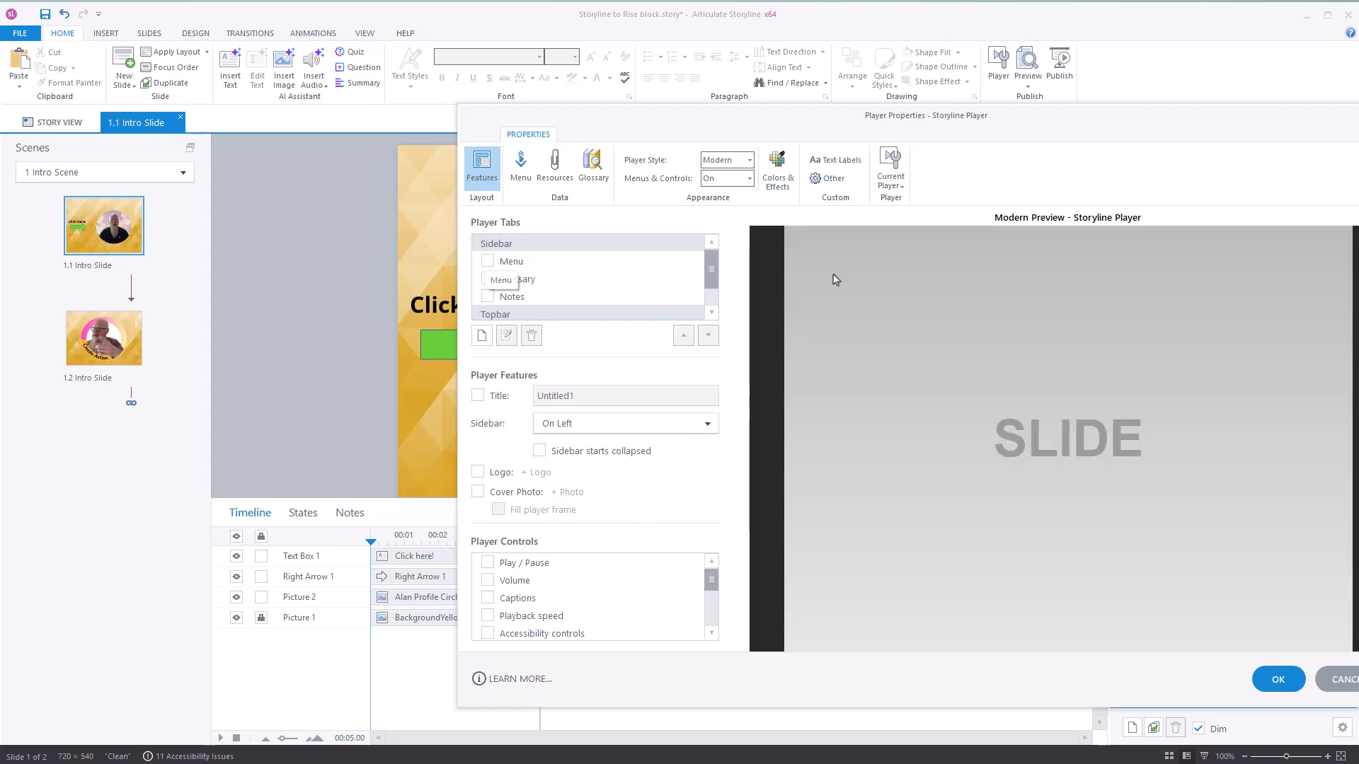
{"action": "left_click", "coordinate": [488, 262]}
{"action": "left_click", "coordinate": [487, 261]}
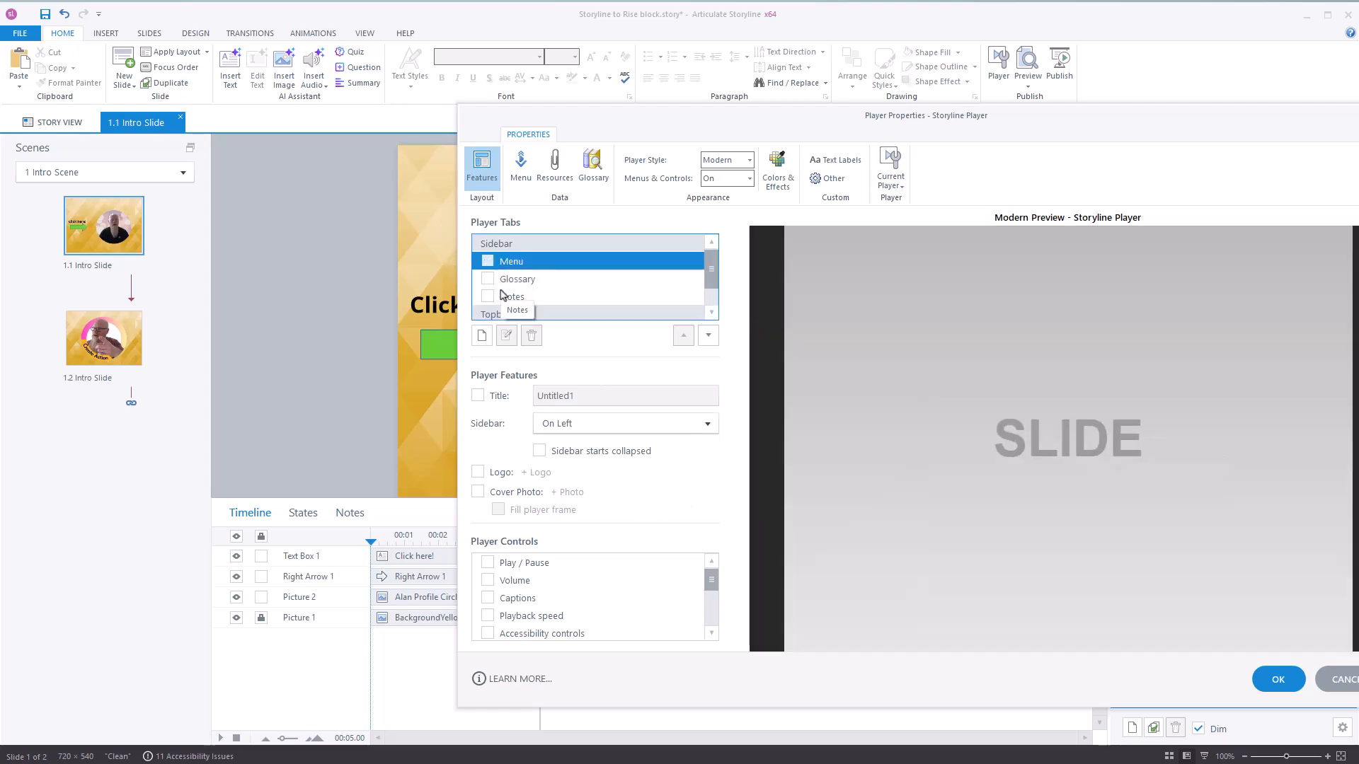
{"action": "left_click", "coordinate": [488, 278]}
{"action": "left_click", "coordinate": [488, 278]}
{"action": "left_click", "coordinate": [488, 298]}
{"action": "left_click", "coordinate": [488, 297]}
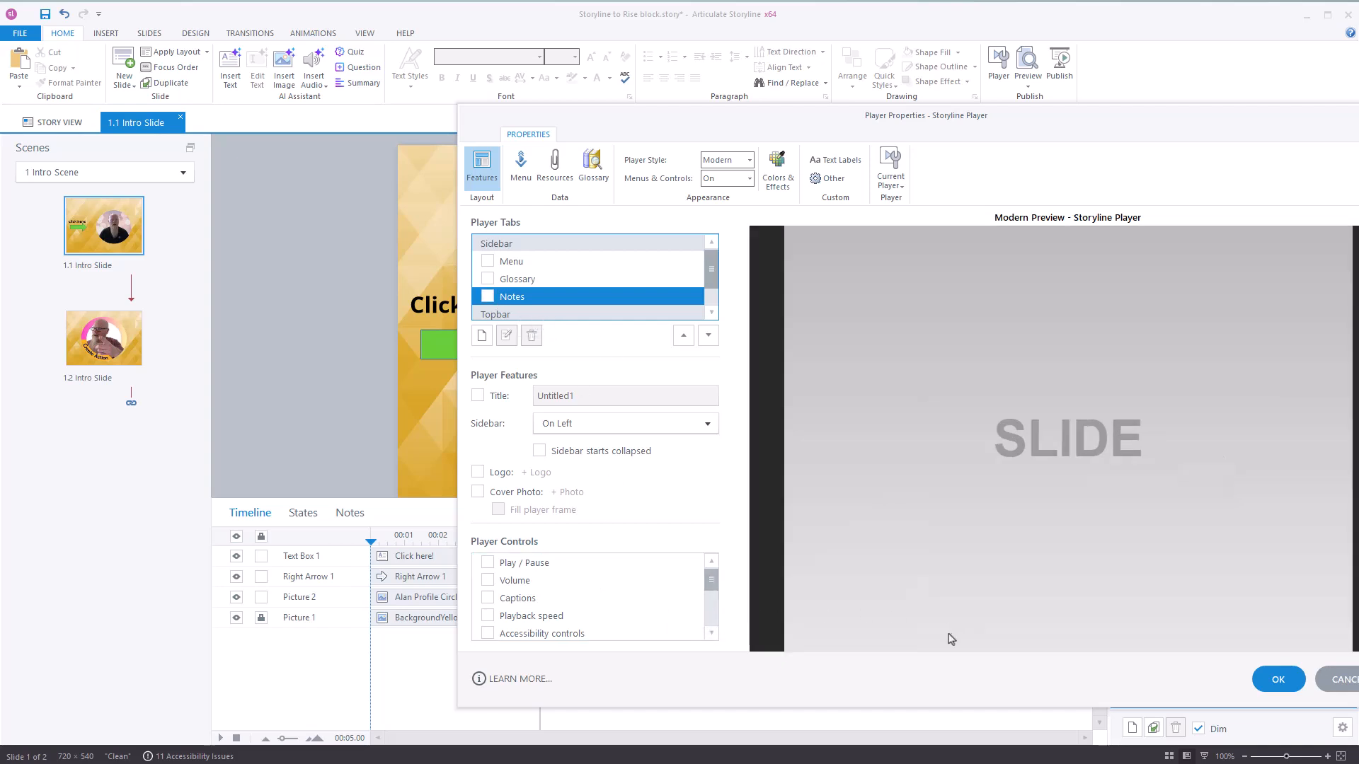
{"action": "left_click_drag", "start_coordinate": [1173, 110], "coordinate": [935, 62]}
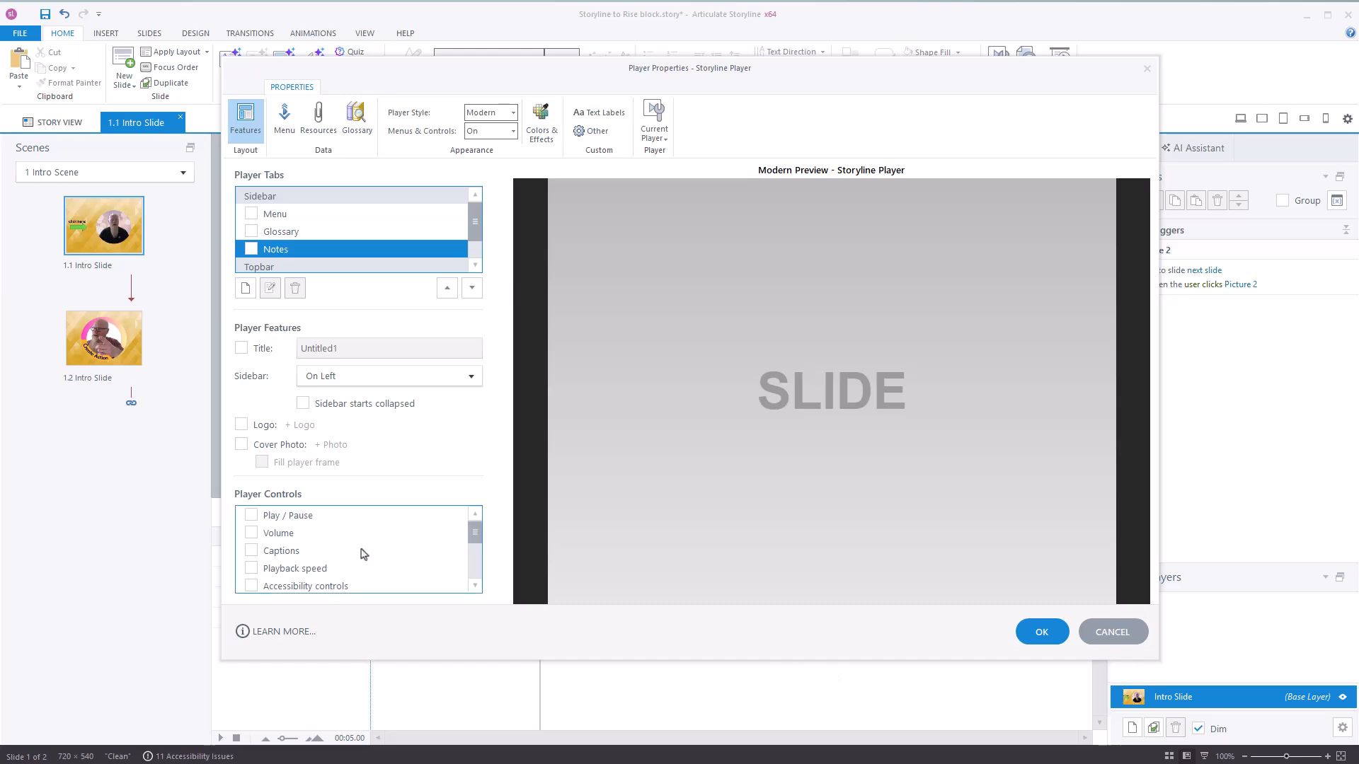
{"action": "left_click", "coordinate": [1136, 638]}
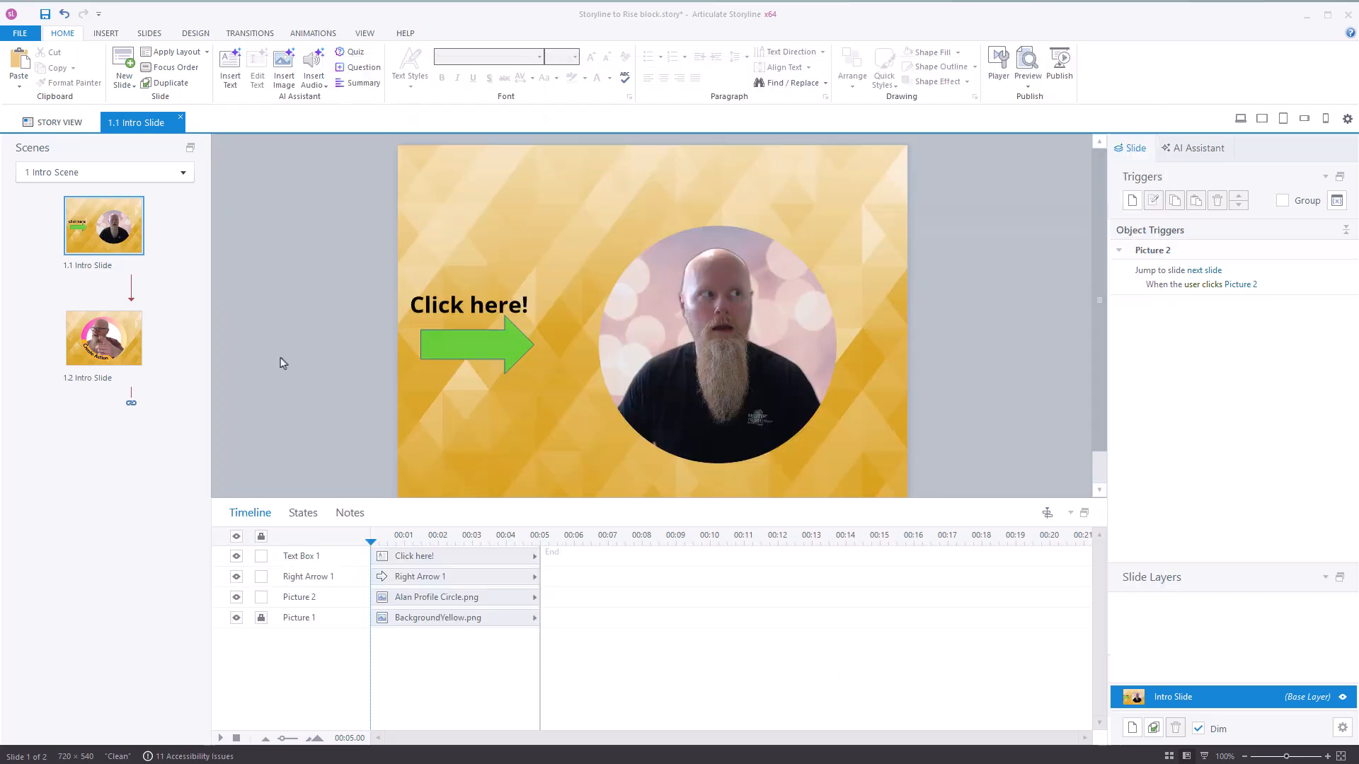
Examine the slides' triggers in the story view and open slide 1.2 Intro Slide to check its course completion trigger.
{"action": "left_click", "coordinate": [62, 123]}
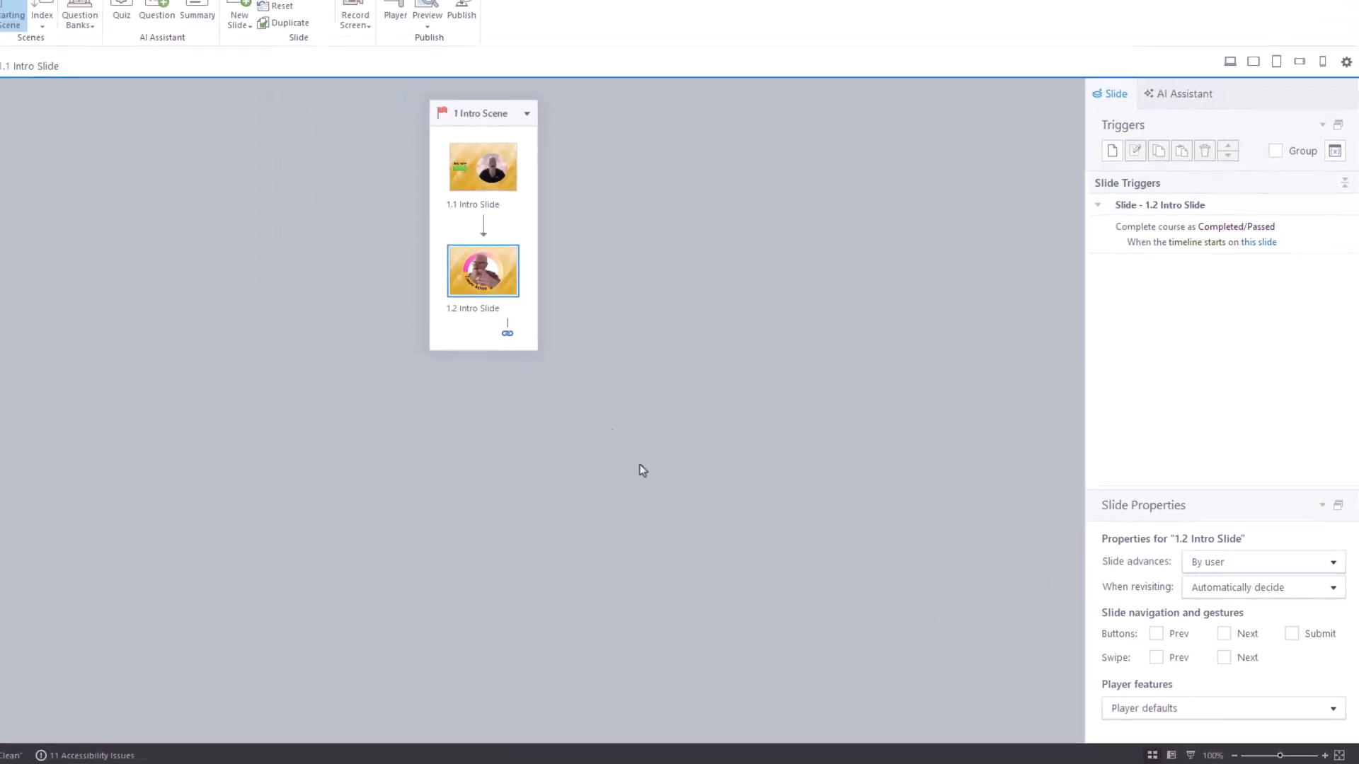
{"action": "double_click", "coordinate": [555, 218]}
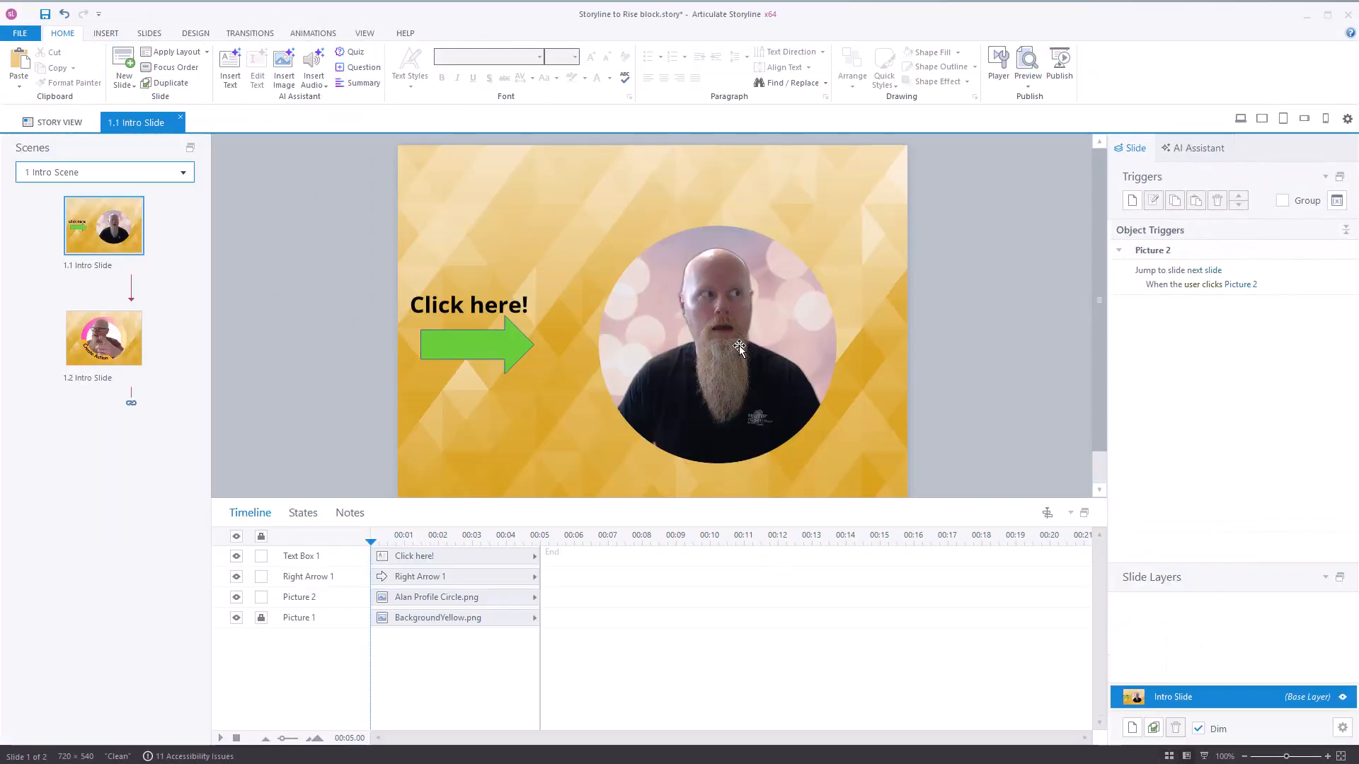
{"action": "left_click", "coordinate": [136, 363]}
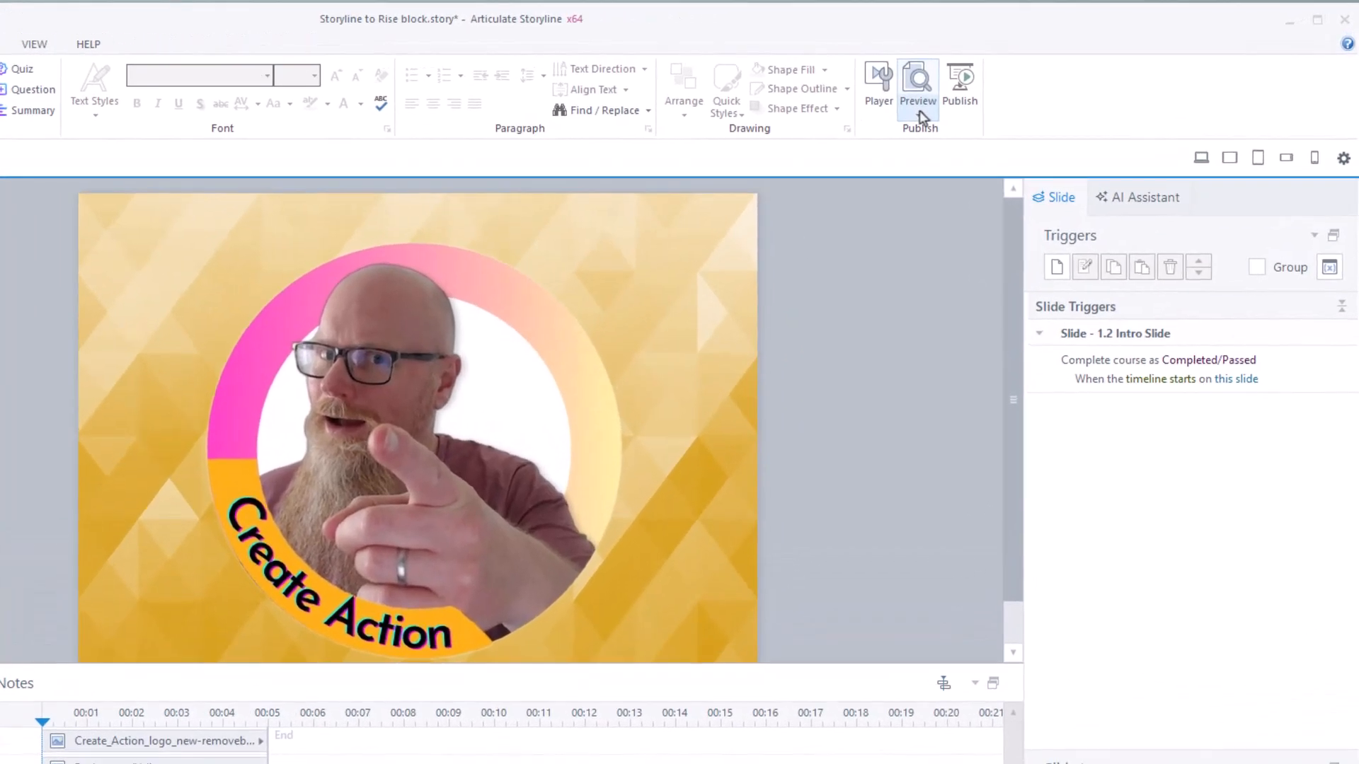
Review the player's Colors & Effects settings and close the player properties.
{"action": "left_click", "coordinate": [878, 86]}
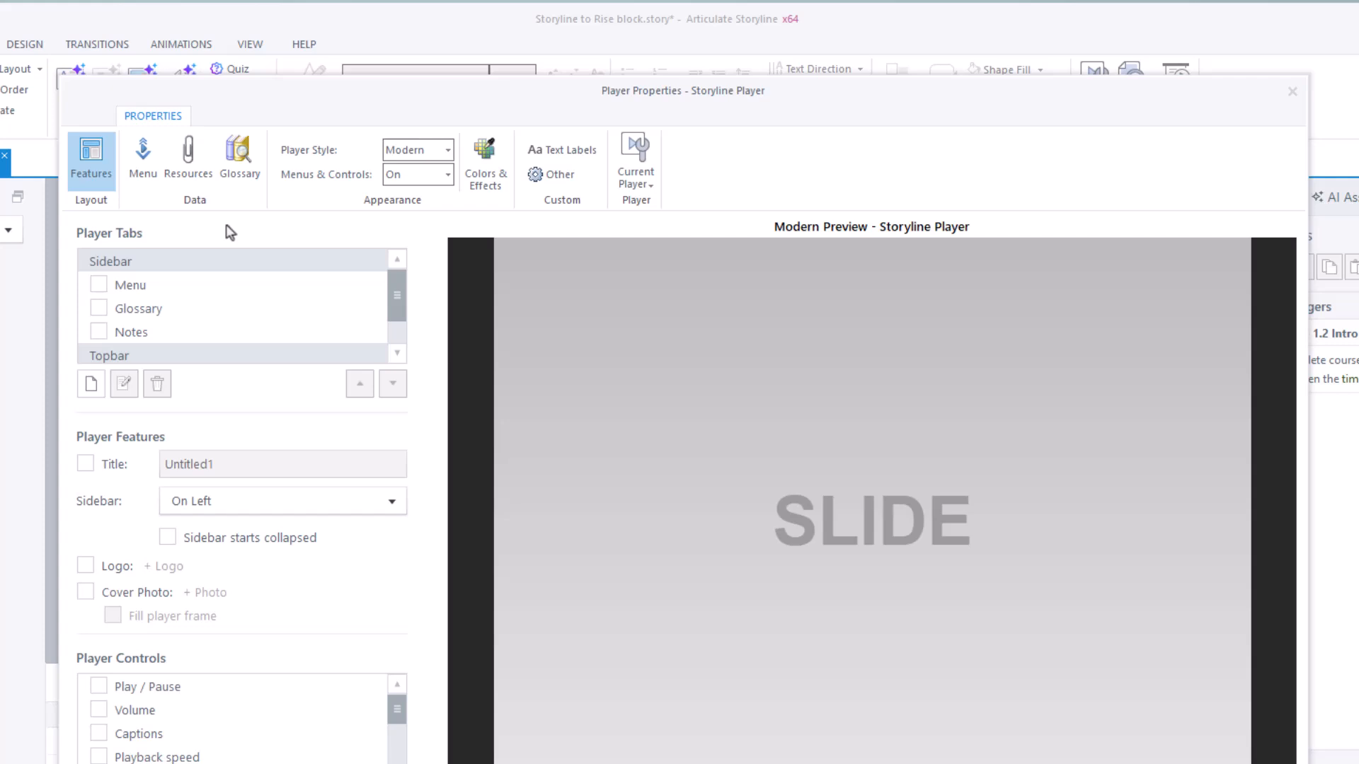
{"action": "left_click", "coordinate": [489, 162]}
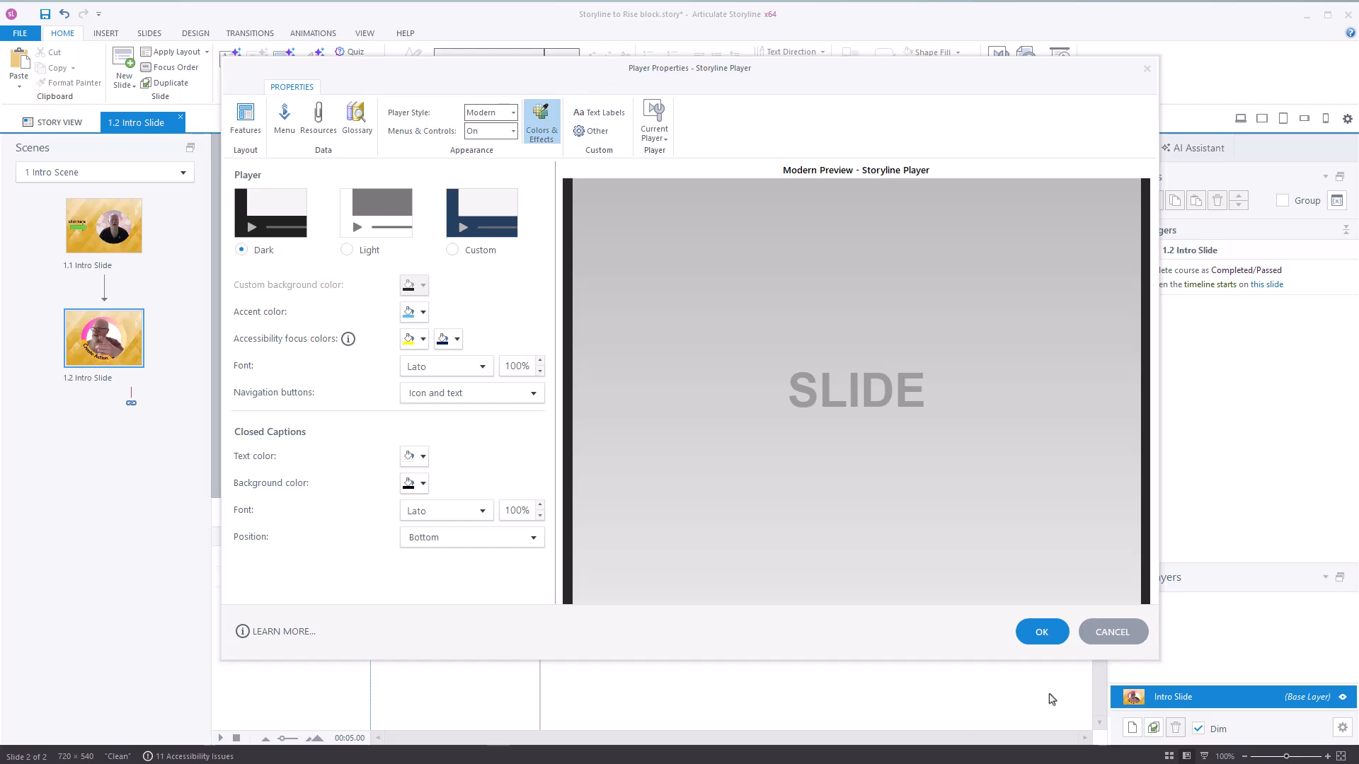
{"action": "left_click", "coordinate": [1042, 632]}
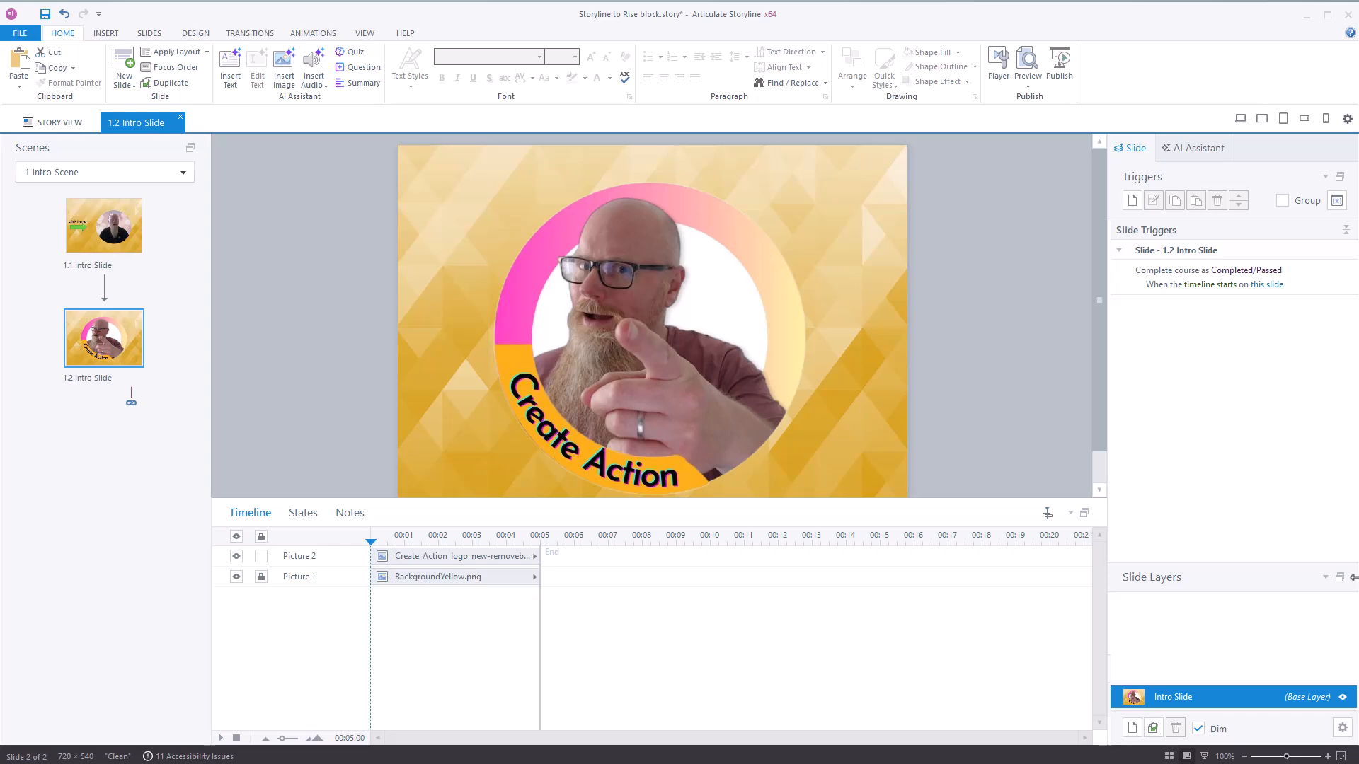
Narrow the Storyline window and place the Rise 360 lesson window beside it so its page background is visible.
{"action": "left_click_drag", "start_coordinate": [1138, 585], "coordinate": [928, 586]}
{"action": "left_click_drag", "start_coordinate": [1146, 209], "coordinate": [1055, 73]}
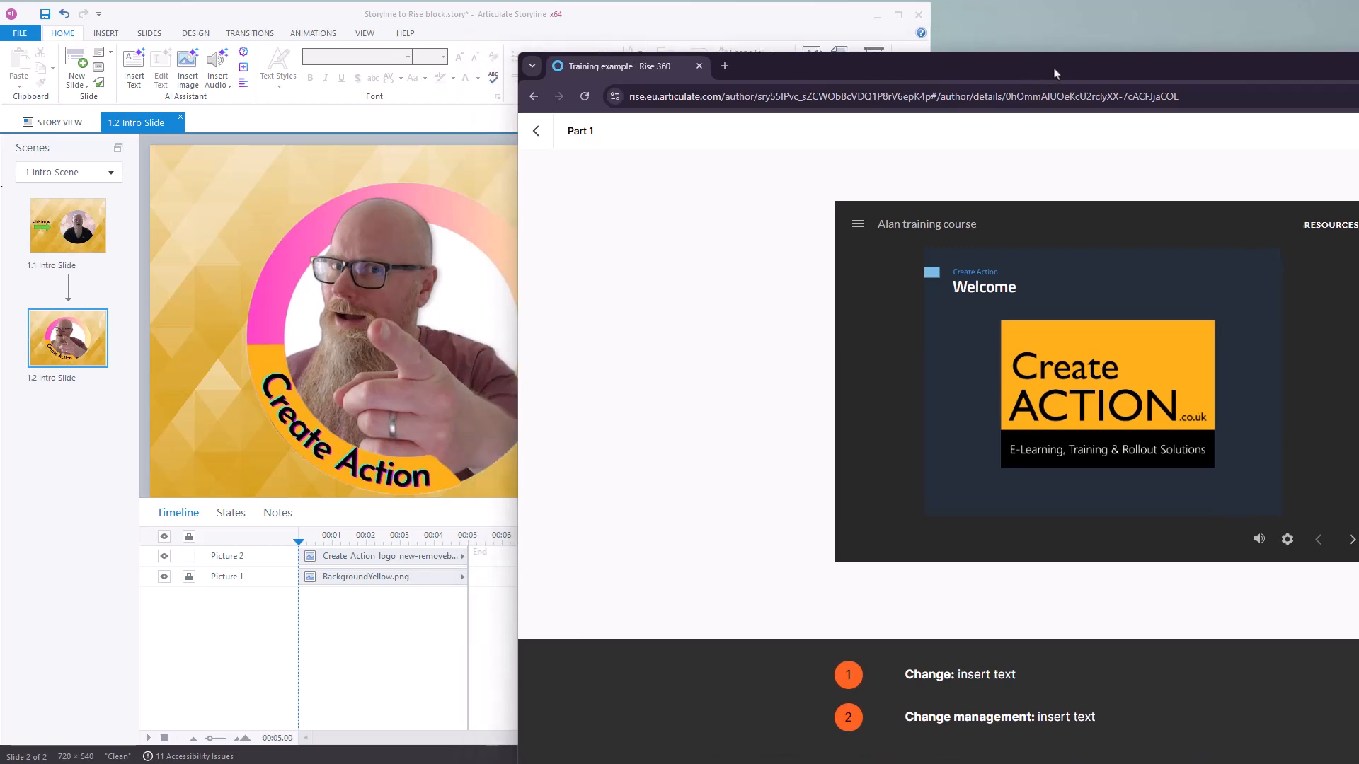
{"action": "left_click", "coordinate": [613, 26]}
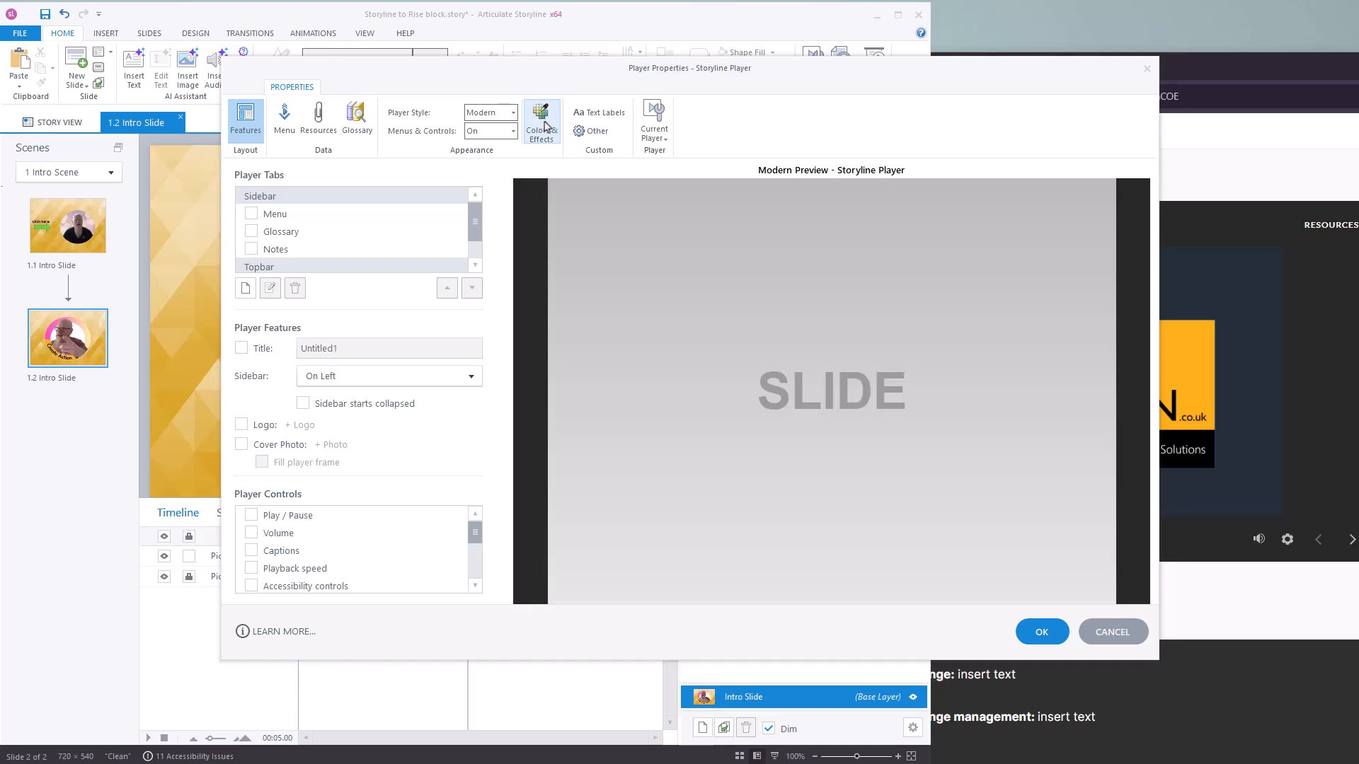
Set the player to a custom background color of #FAFAFA sampled from the Rise lesson's page background, and restore the Storyline window's full width.
{"action": "left_click", "coordinate": [543, 126]}
{"action": "left_click", "coordinate": [452, 251]}
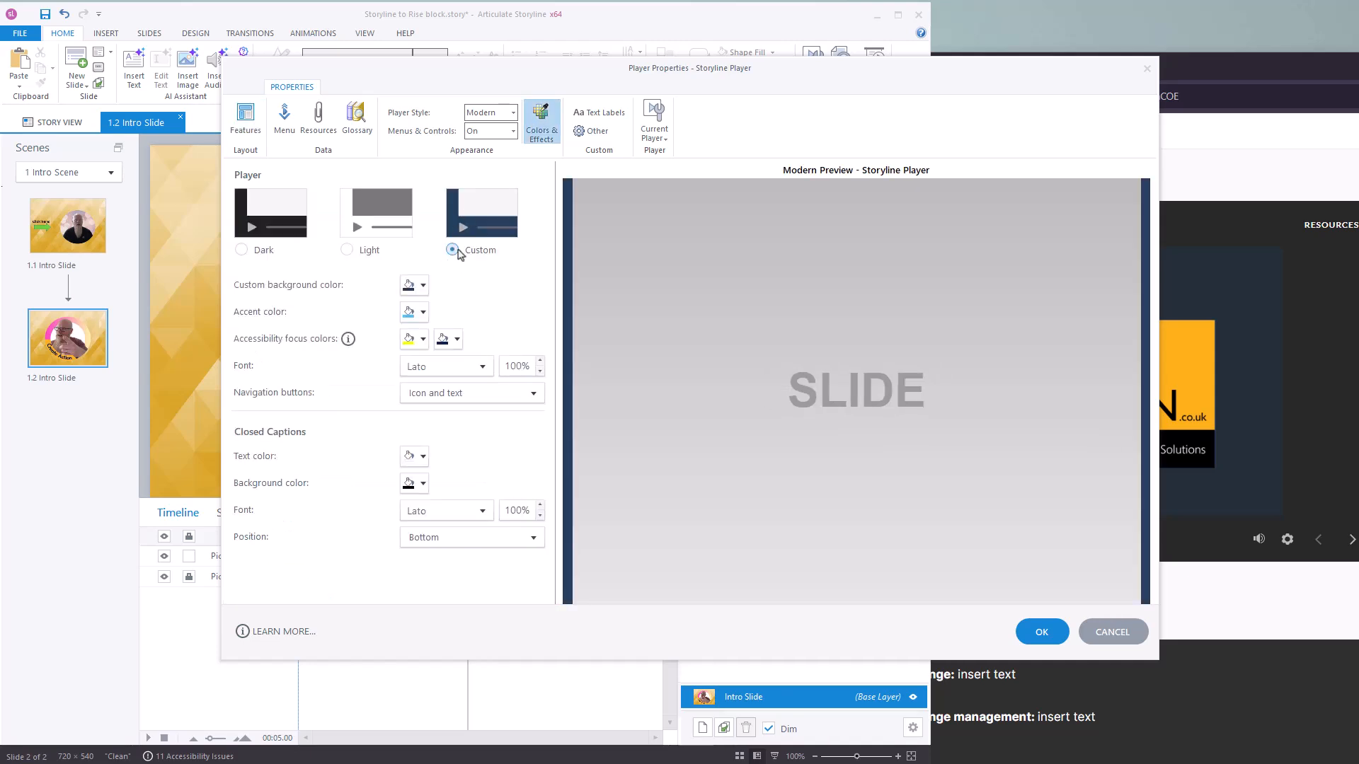
{"action": "left_click", "coordinate": [422, 292]}
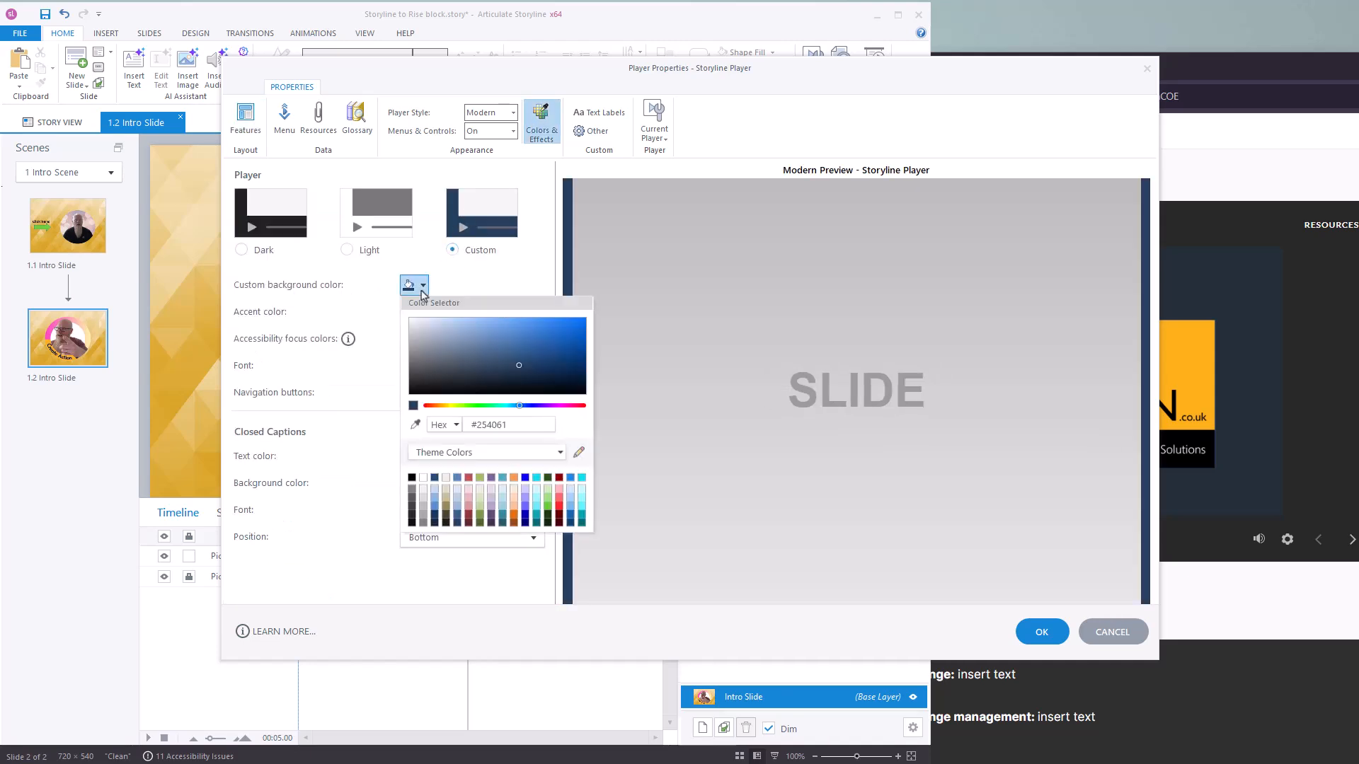
{"action": "left_click", "coordinate": [416, 427]}
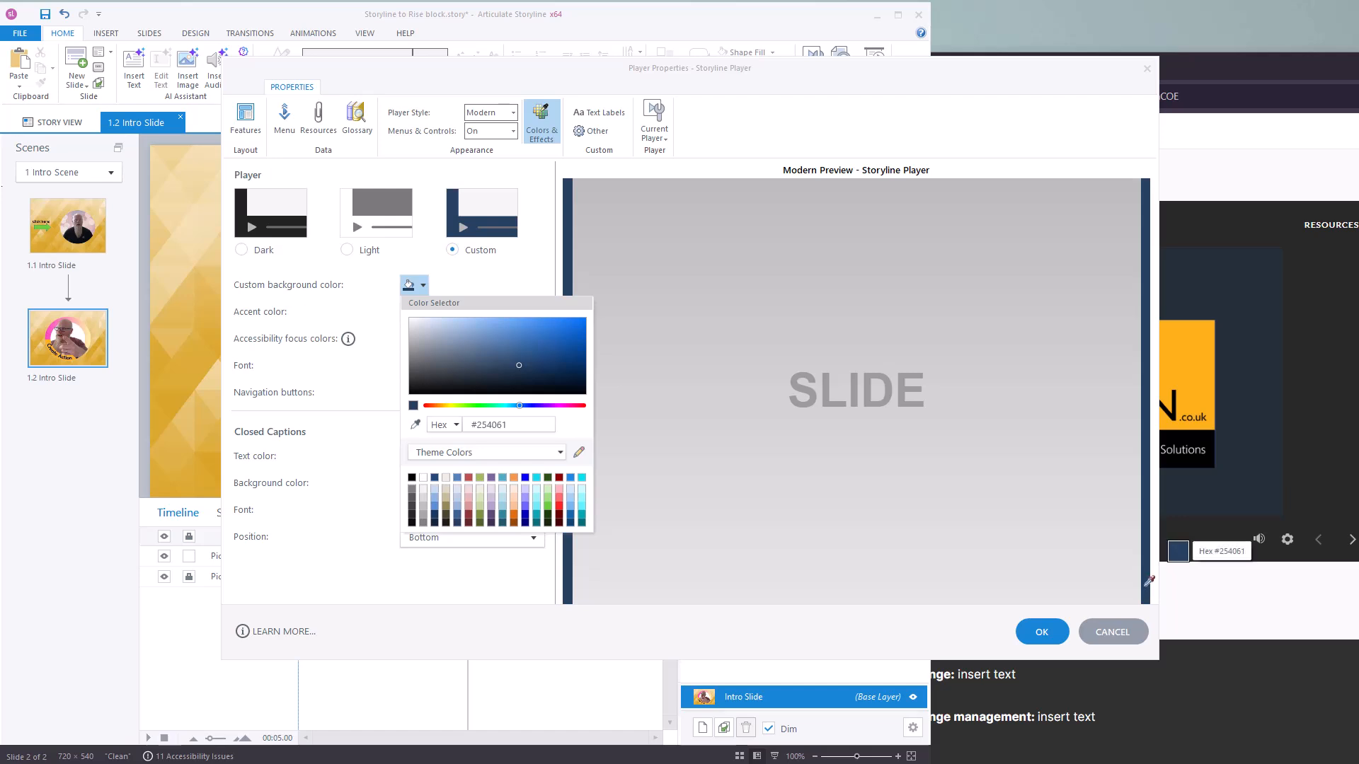
{"action": "left_click", "coordinate": [1224, 600]}
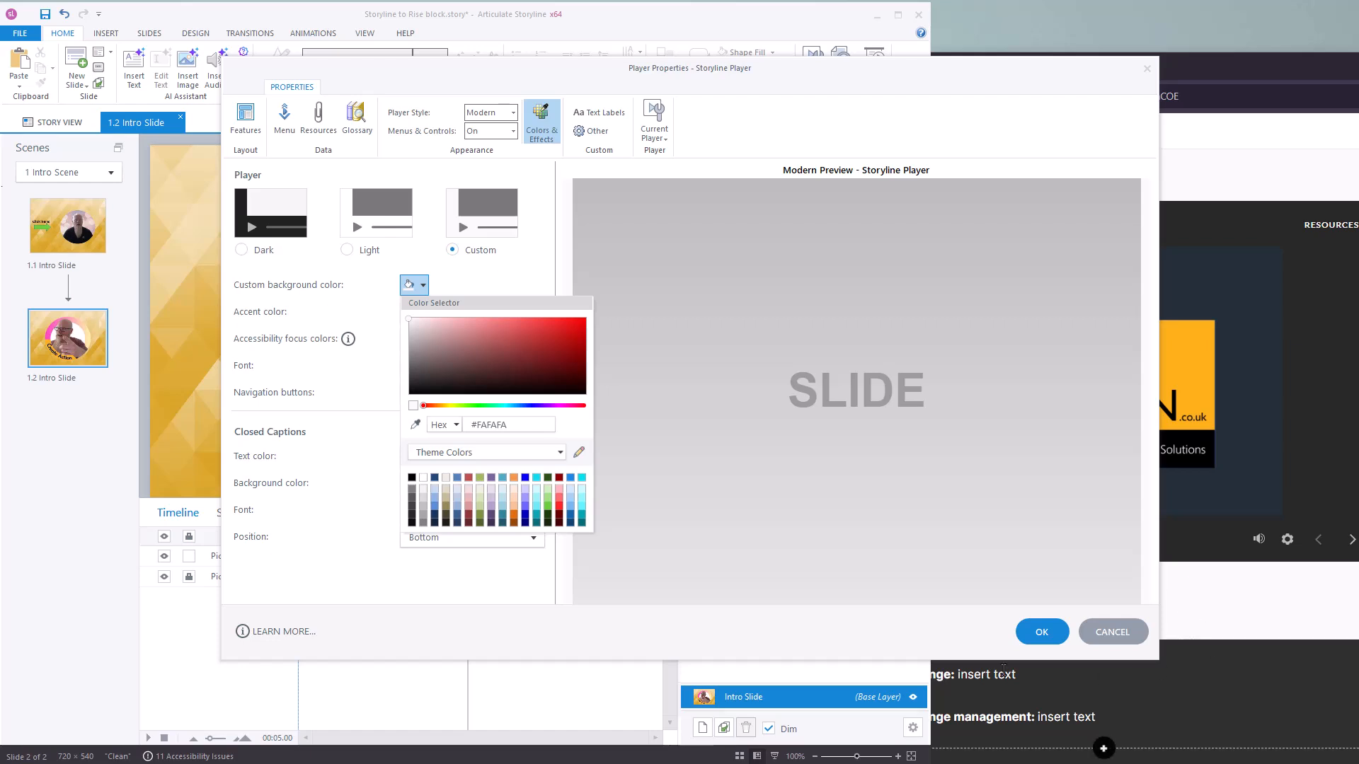
{"action": "left_click", "coordinate": [1041, 637]}
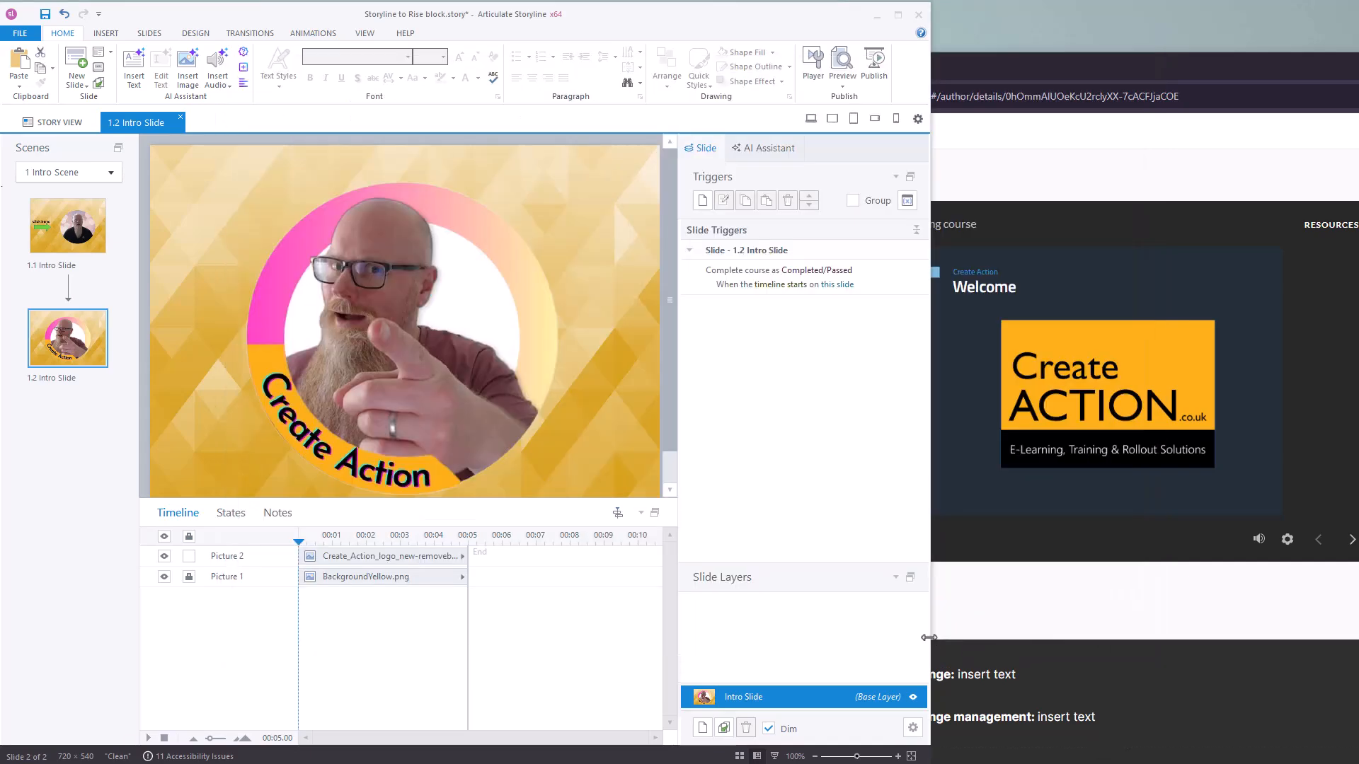
{"action": "left_click_drag", "start_coordinate": [930, 637], "coordinate": [1358, 636]}
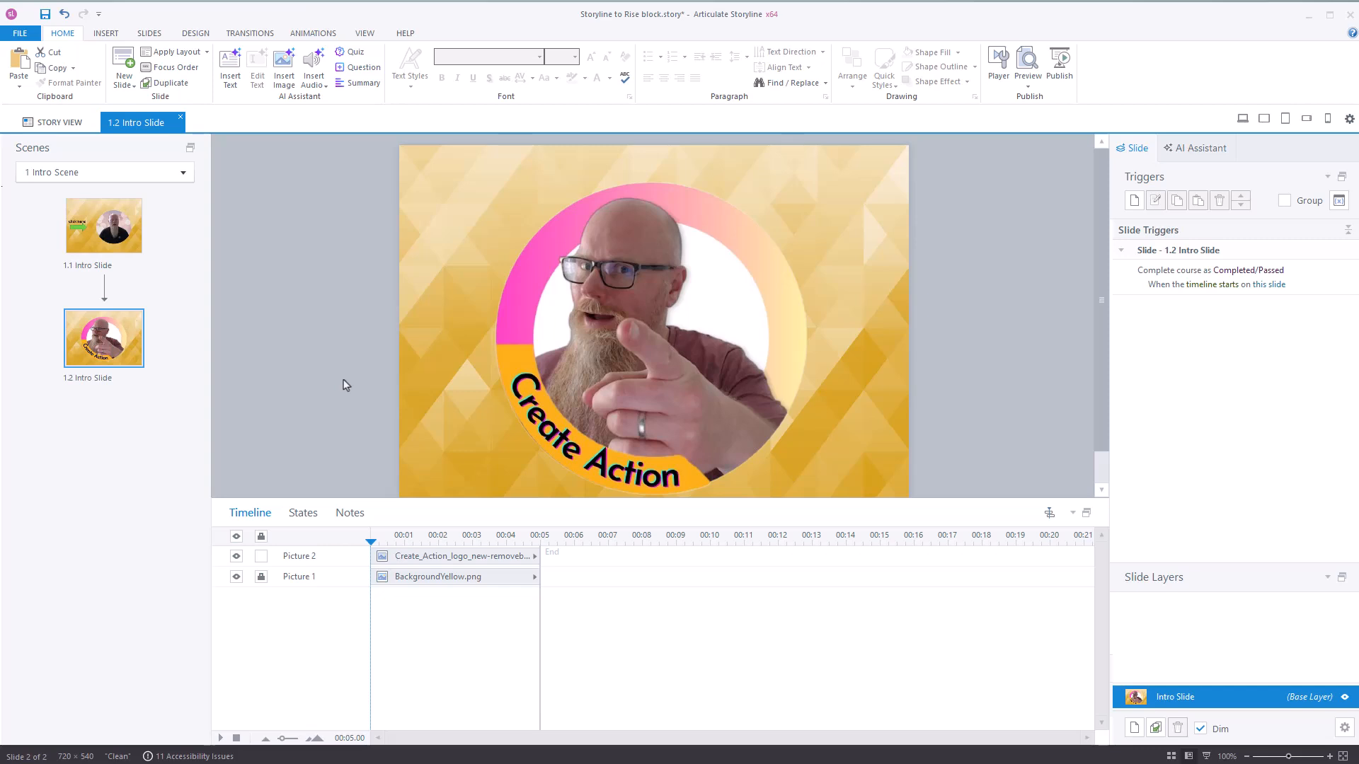
Publish the entire project to Review 360 as a new item titled with the author's first name followed by "Test V1".
{"action": "left_click", "coordinate": [1061, 67]}
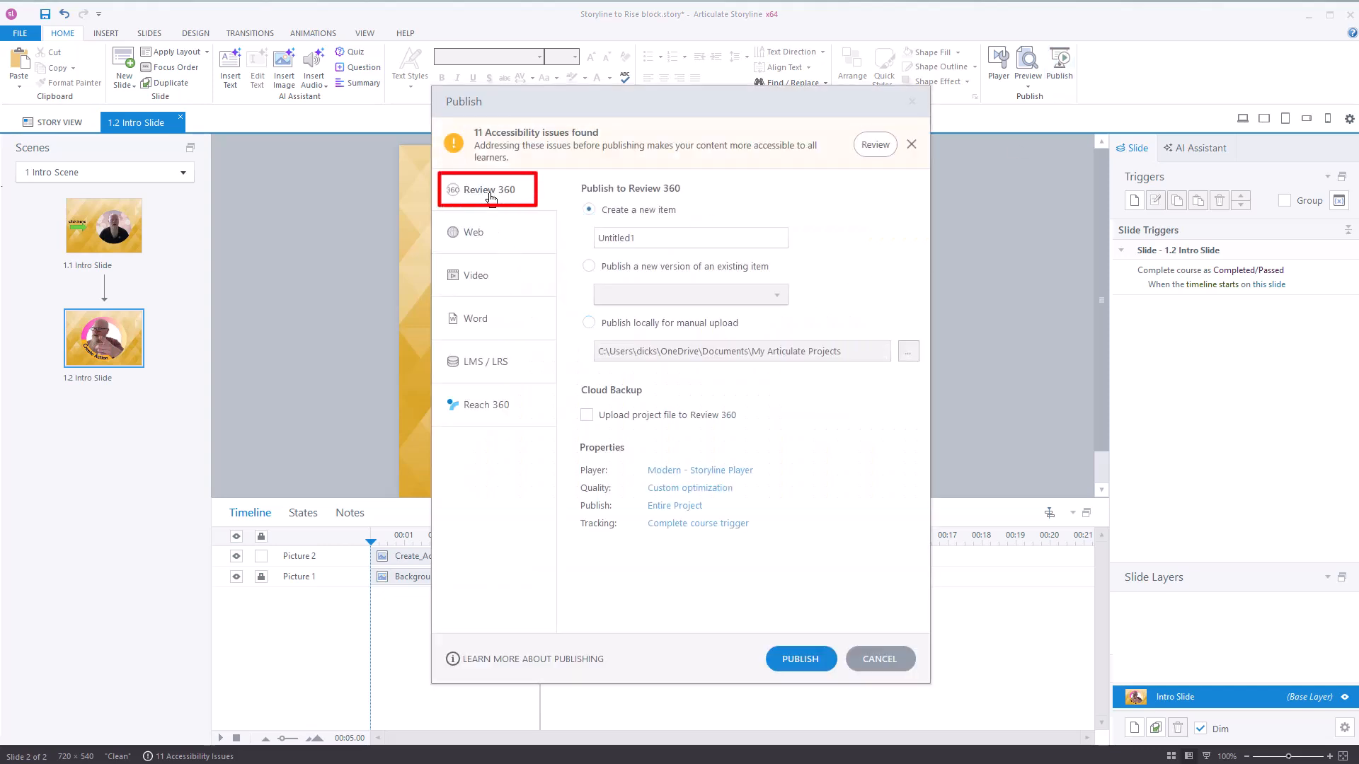
{"action": "double_click", "coordinate": [641, 241]}
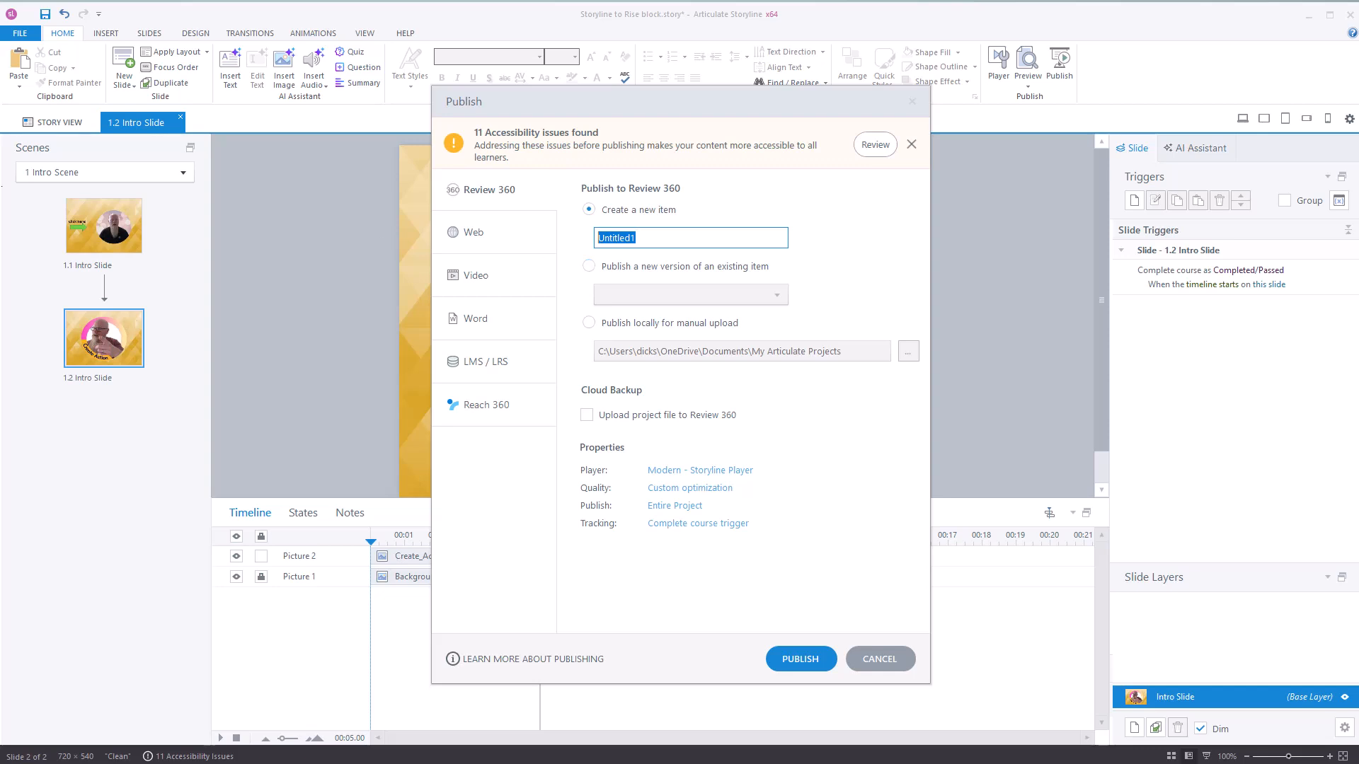
{"action": "type", "text": "AI"}
{"action": "left_click", "coordinate": [811, 663]}
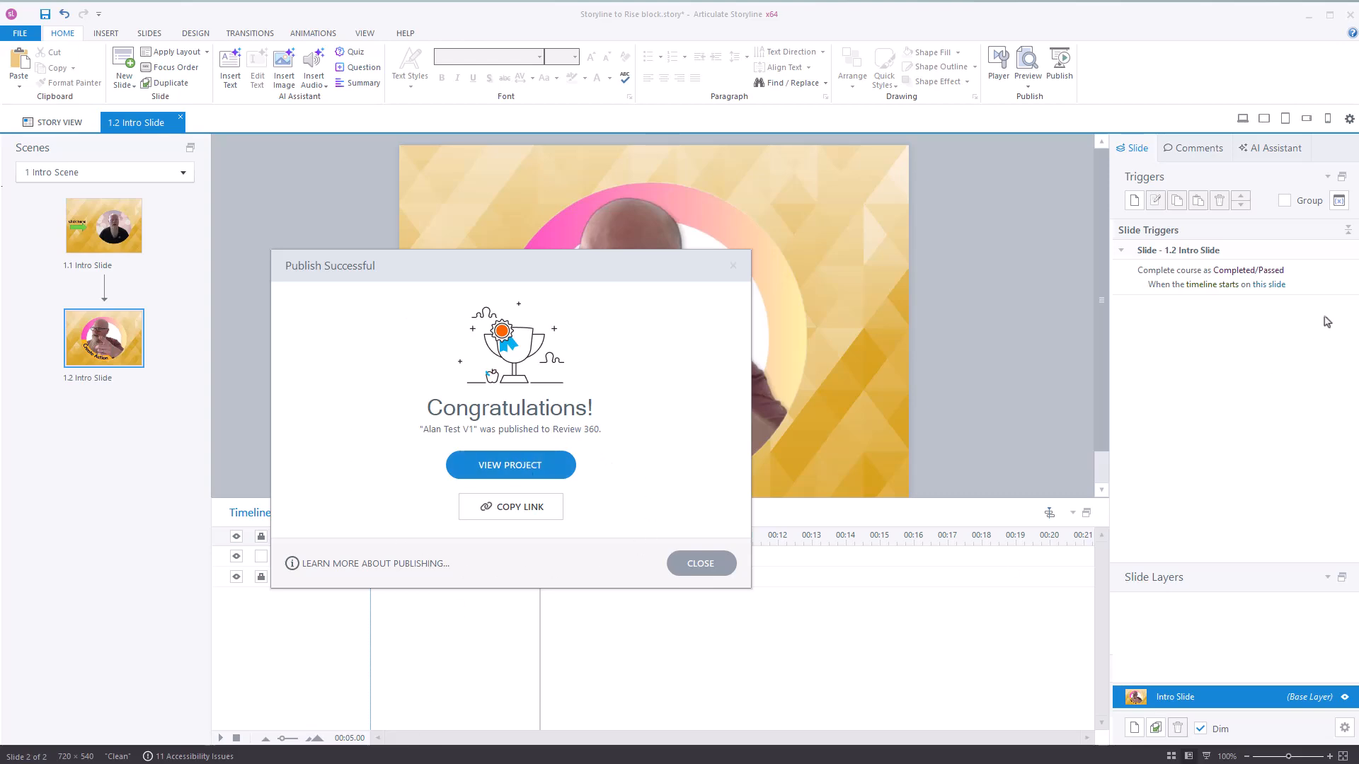
Switch to the Rise 360 lesson and insert an interactive Storyline block between the numbered list and the forest image.
{"action": "left_click_drag", "start_coordinate": [1357, 87], "coordinate": [950, 41]}
{"action": "mouse_move", "coordinate": [181, 141]}
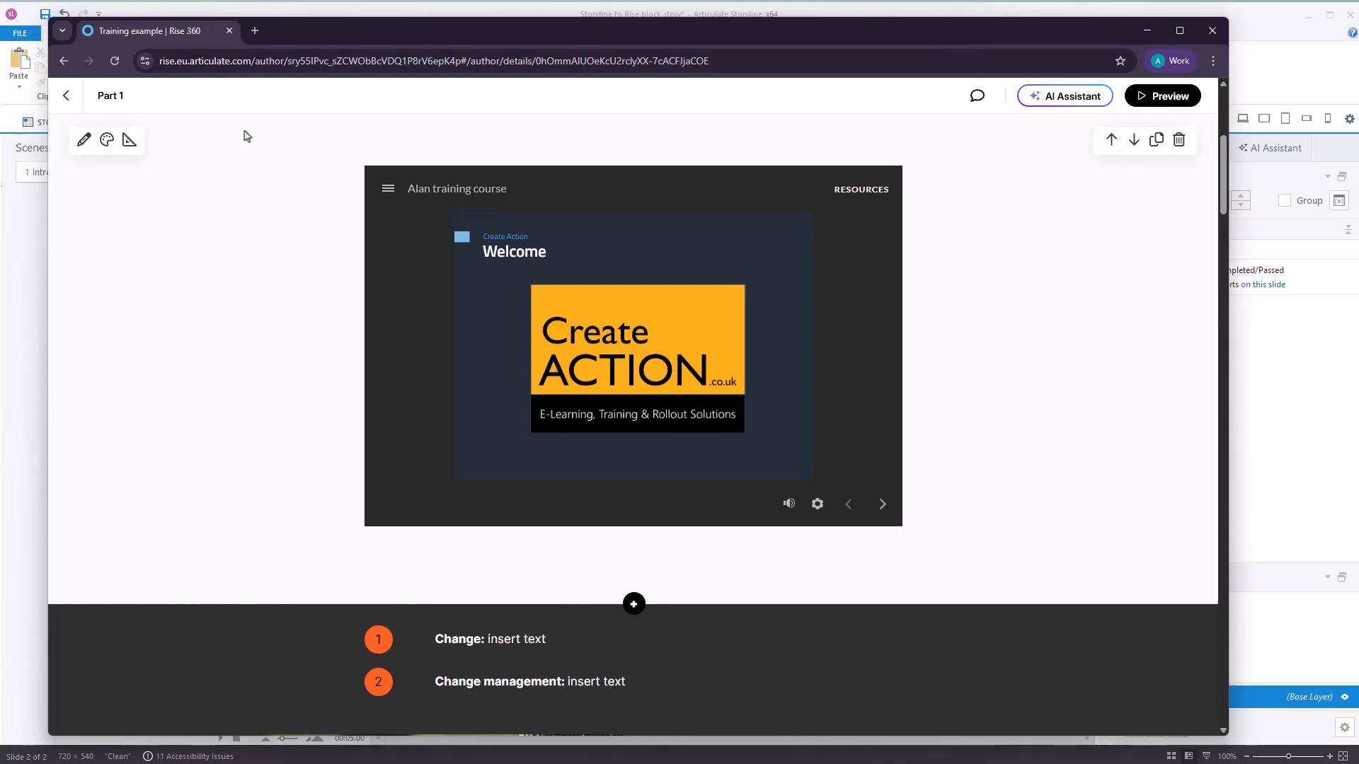
{"action": "scroll", "coordinate": [498, 497], "scroll_direction": "down", "scroll_amount": 4}
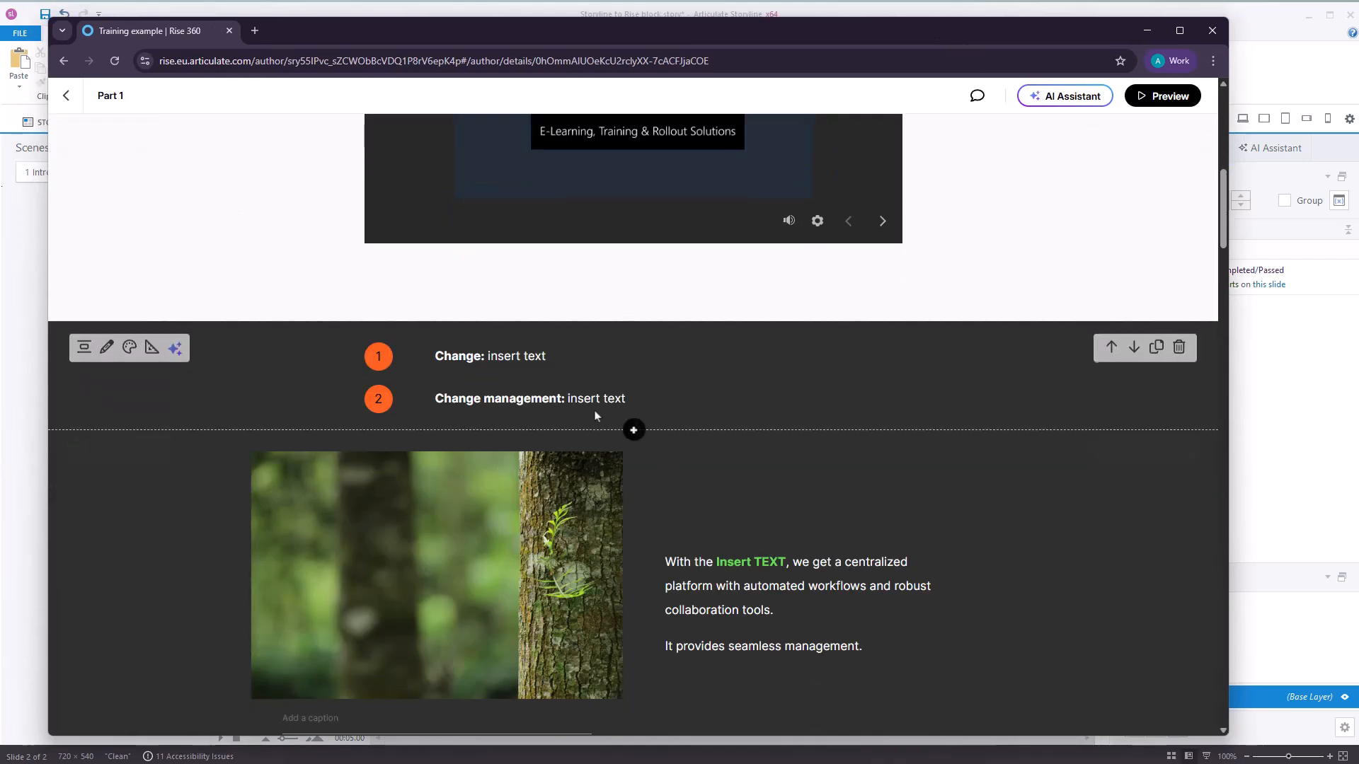
{"action": "left_click", "coordinate": [634, 431]}
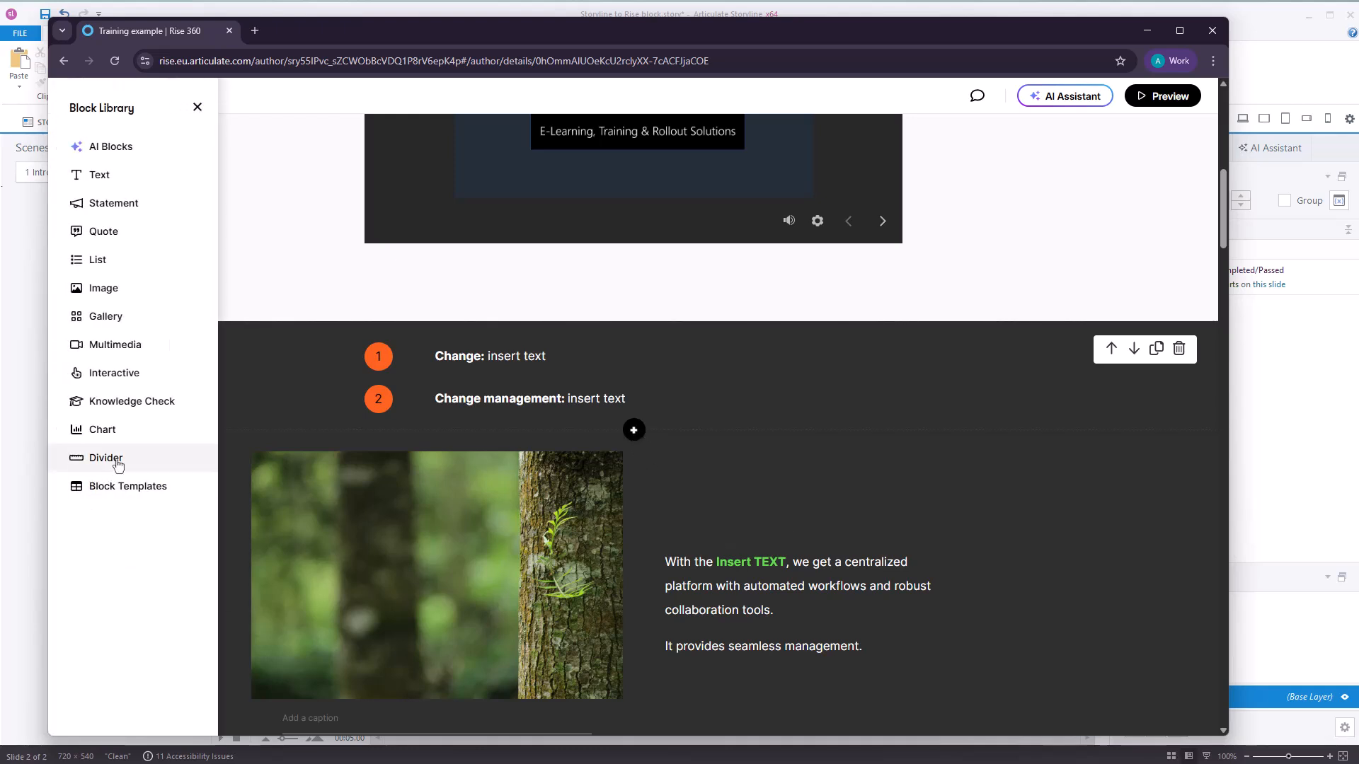
{"action": "left_click", "coordinate": [147, 375]}
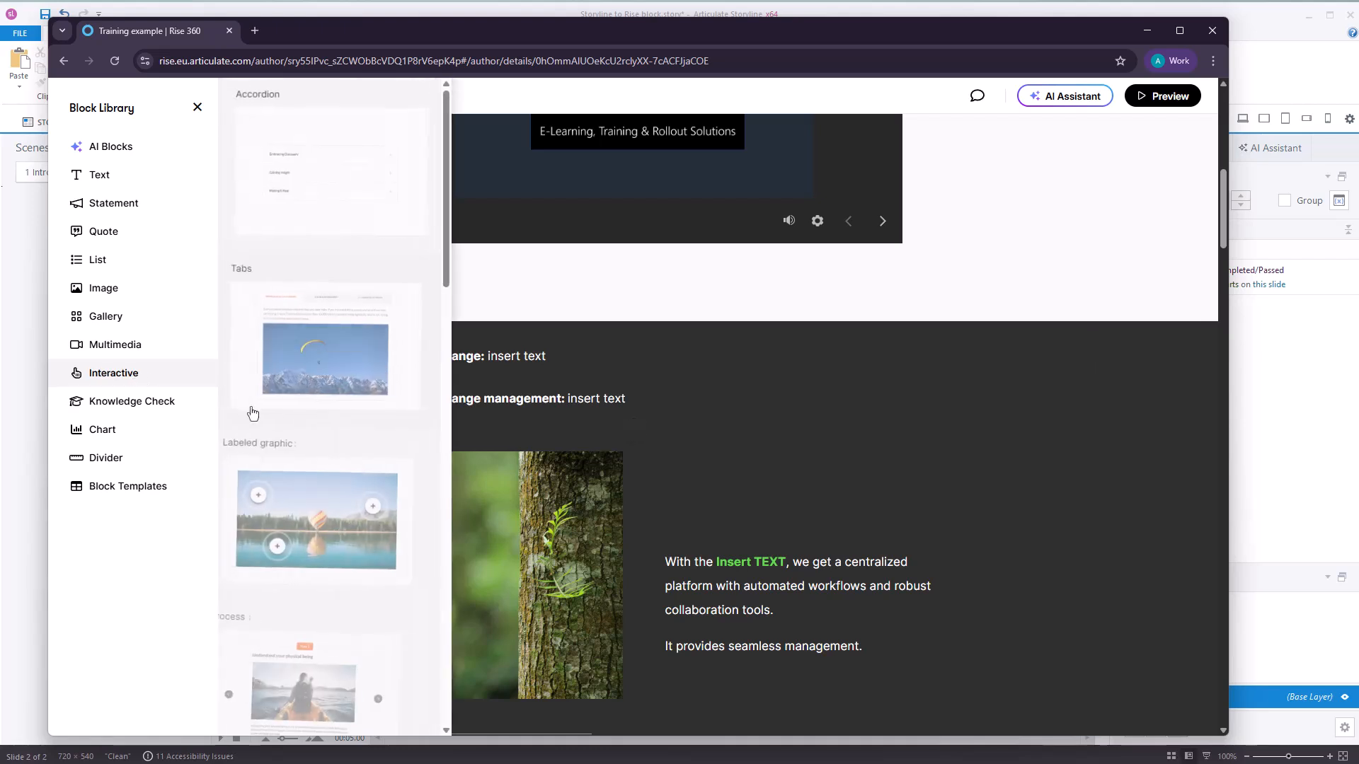
{"action": "left_click_drag", "start_coordinate": [447, 252], "coordinate": [439, 689]}
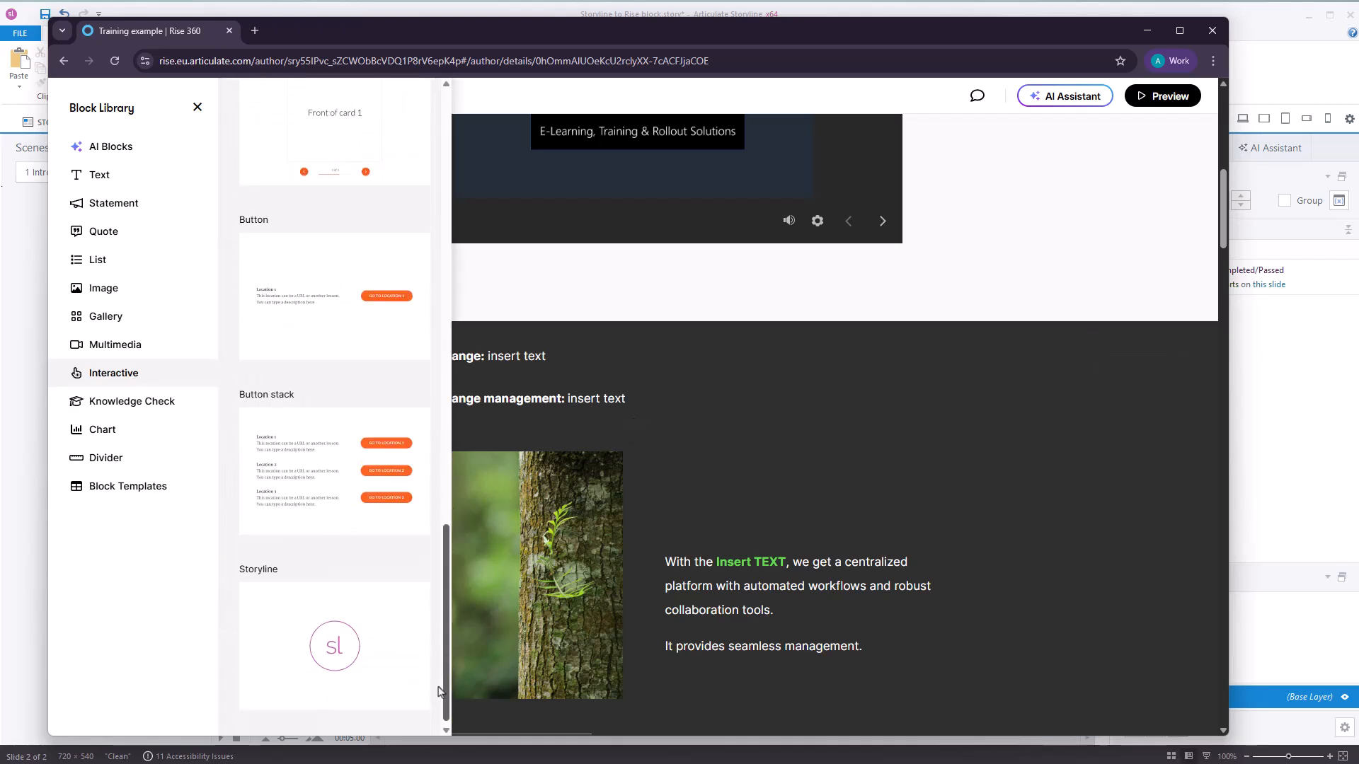
{"action": "left_click", "coordinate": [367, 635]}
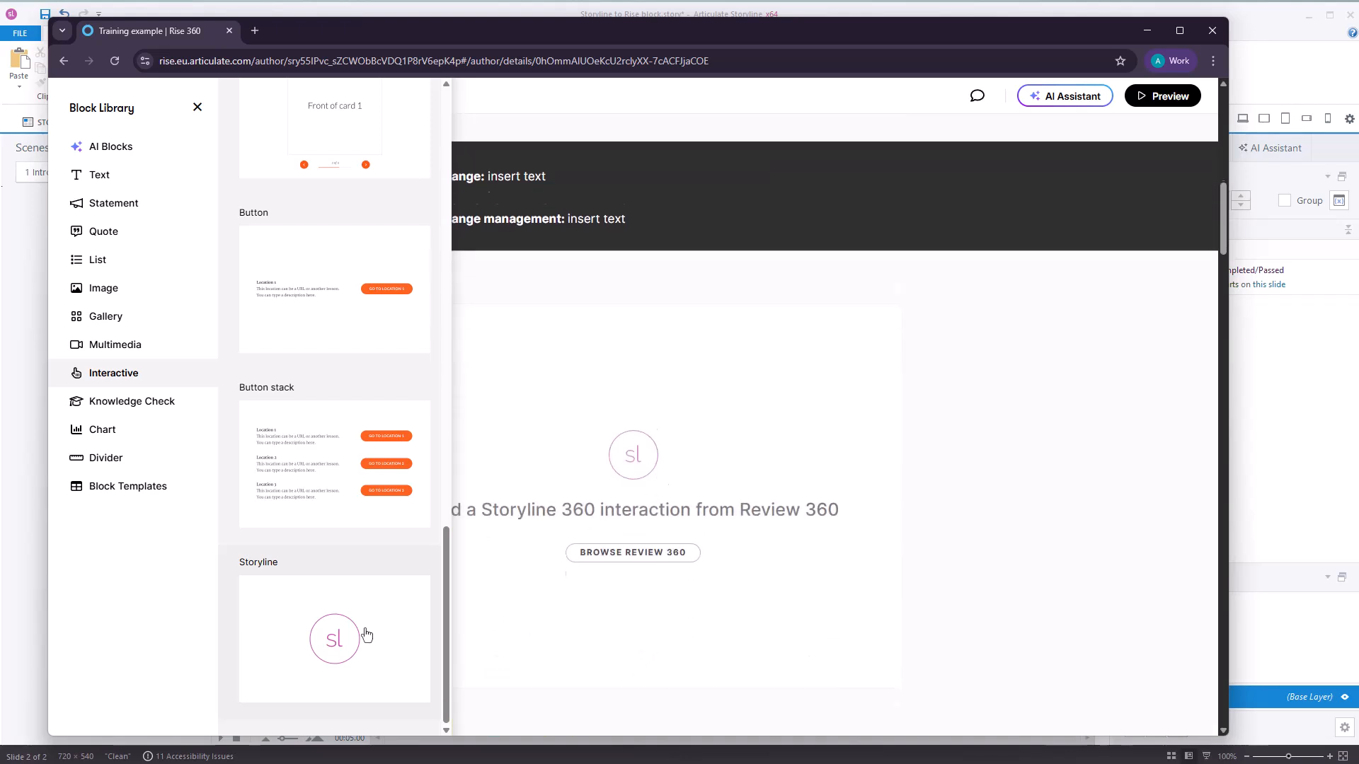
{"action": "left_click", "coordinate": [985, 460]}
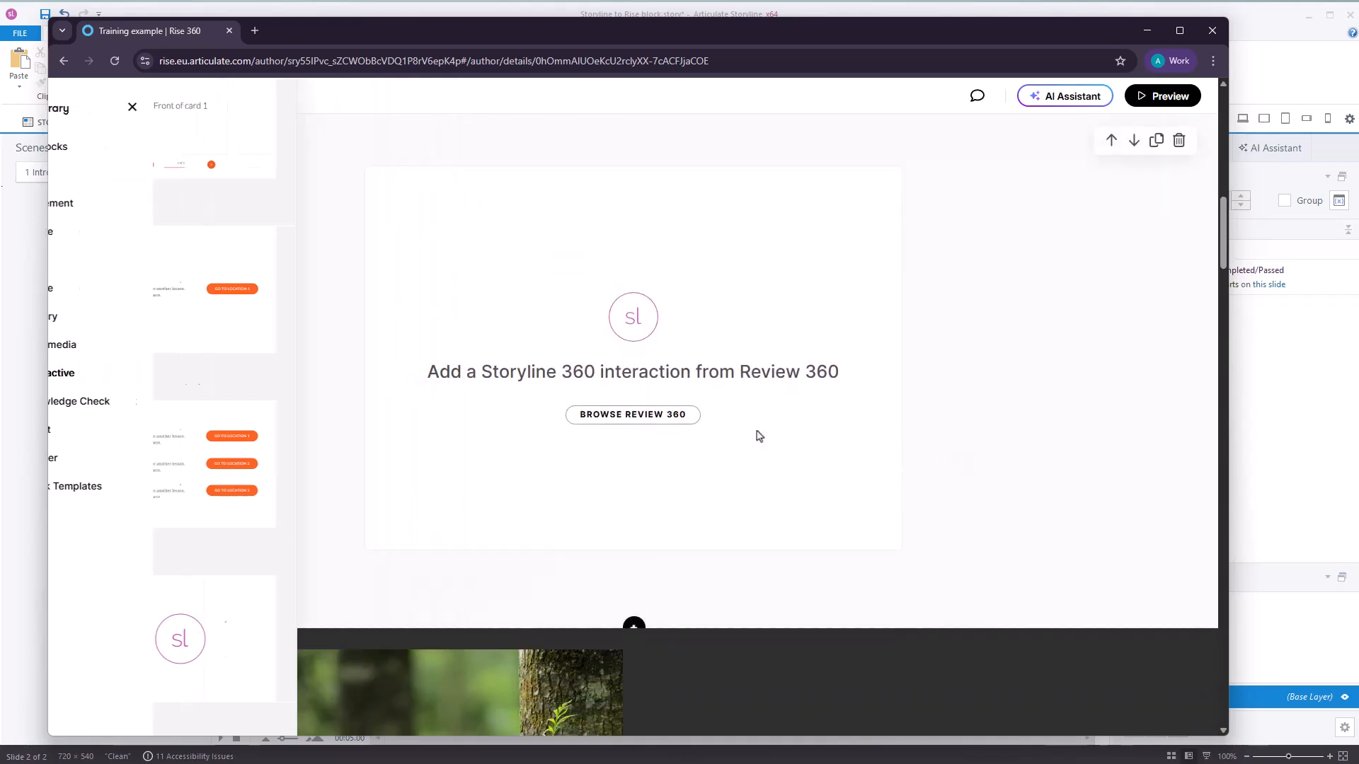
Load the newly published "Test V1" project from Review 360 into the new Storyline block.
{"action": "left_click", "coordinate": [620, 417]}
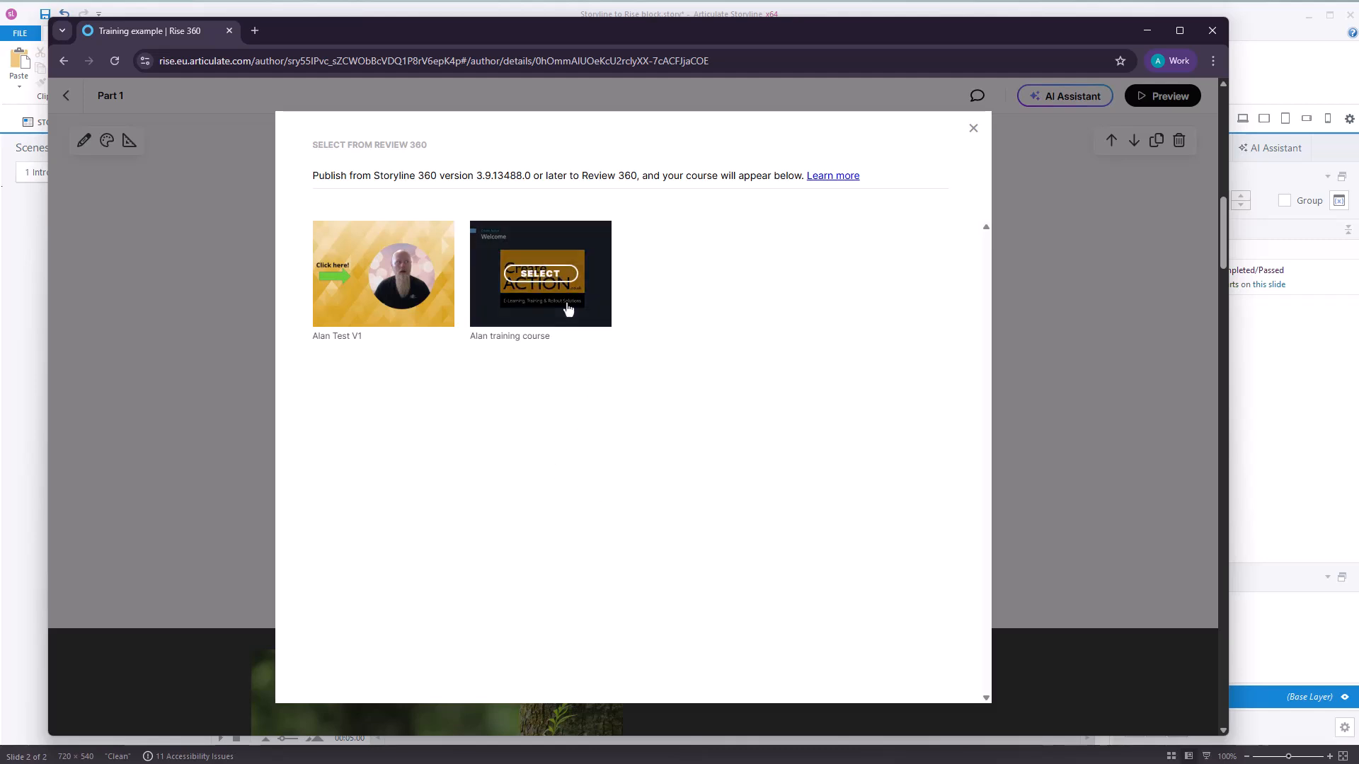
{"action": "mouse_move", "coordinate": [379, 298]}
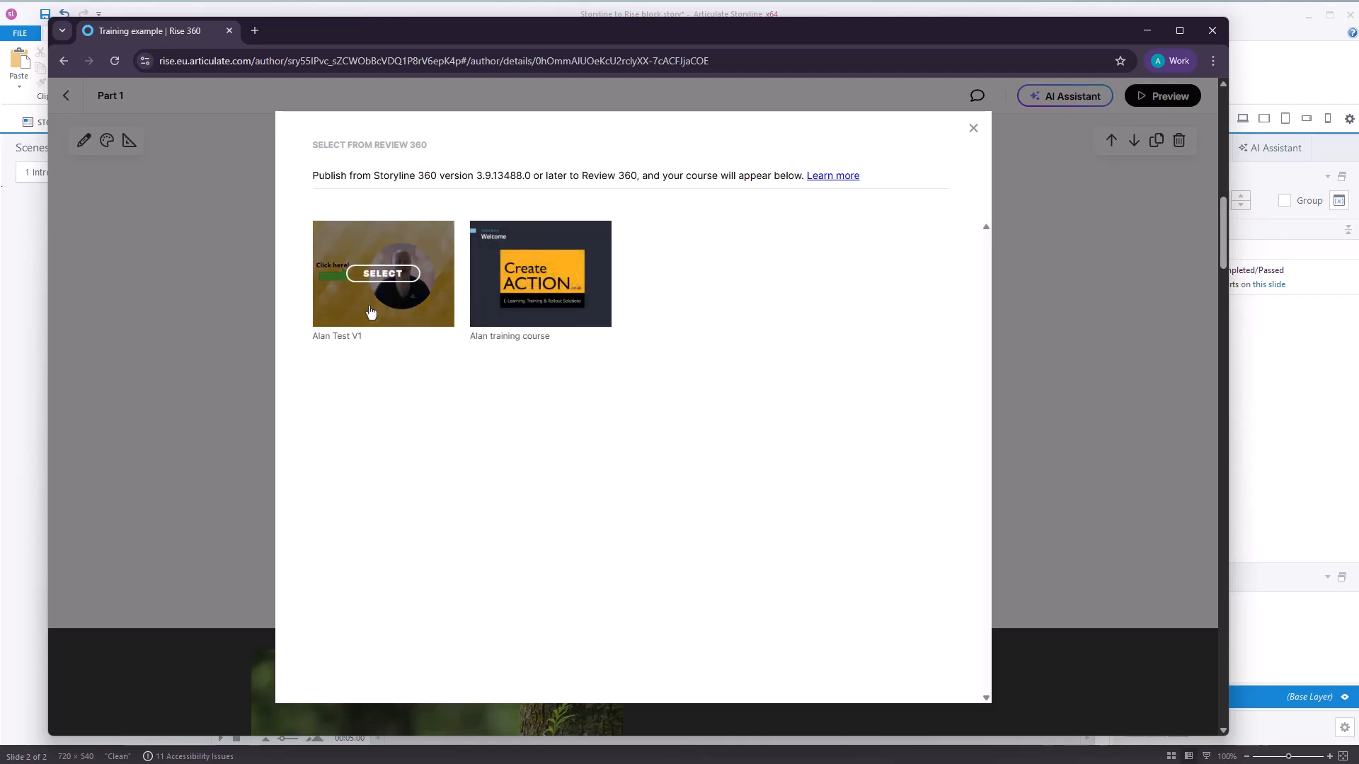
{"action": "left_click", "coordinate": [382, 274]}
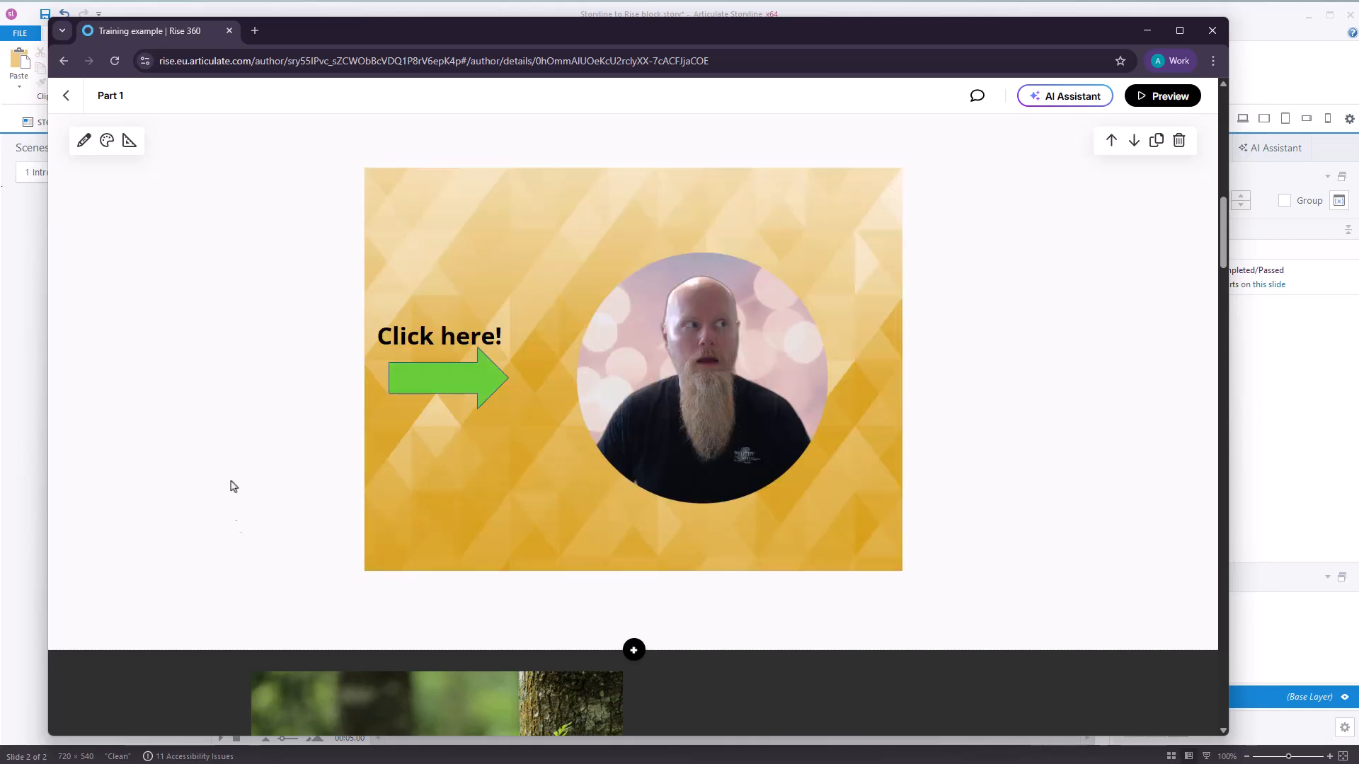
Compare the two embedded Storyline blocks' backgrounds and test the circular picture's jump to the next slide in the new block.
{"action": "scroll", "coordinate": [691, 488], "scroll_direction": "up", "scroll_amount": 7}
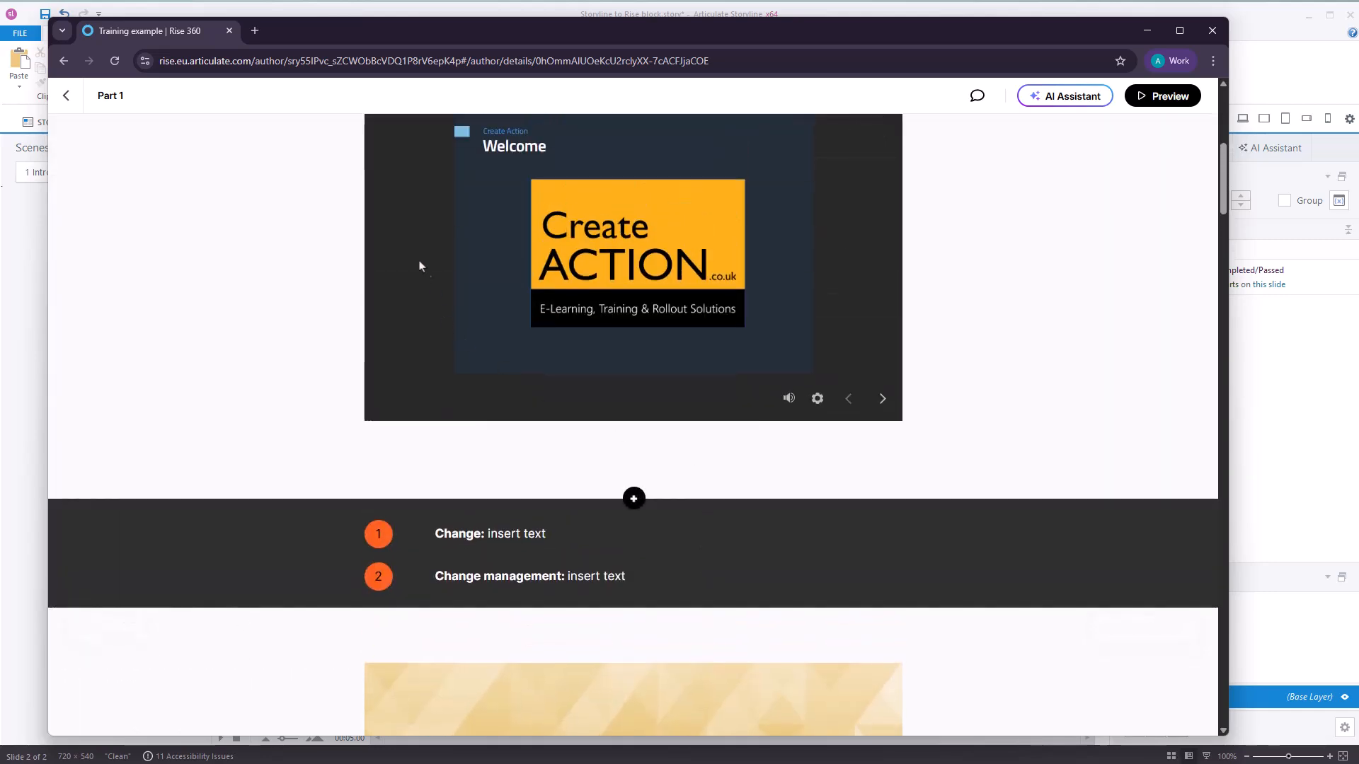
{"action": "scroll", "coordinate": [530, 253], "scroll_direction": "up", "scroll_amount": 2}
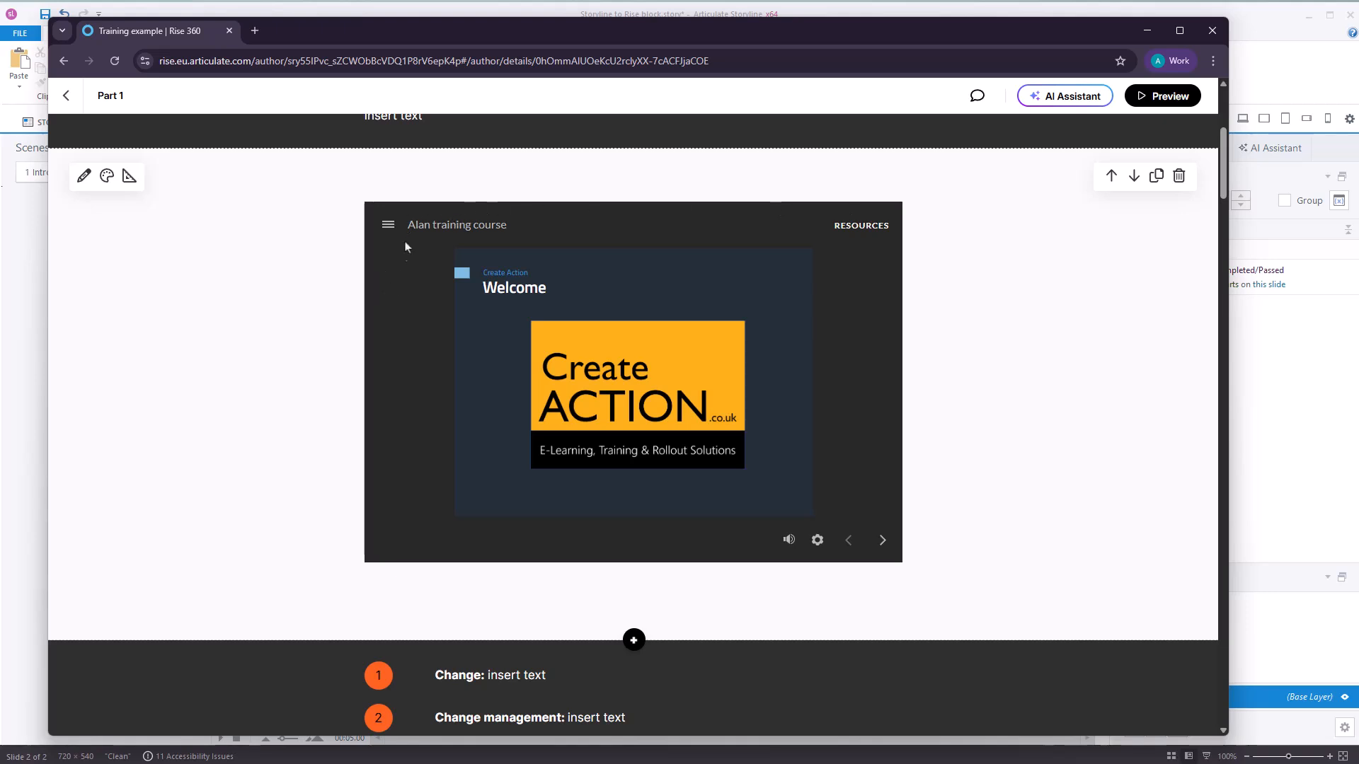
{"action": "scroll", "coordinate": [368, 494], "scroll_direction": "down", "scroll_amount": 7}
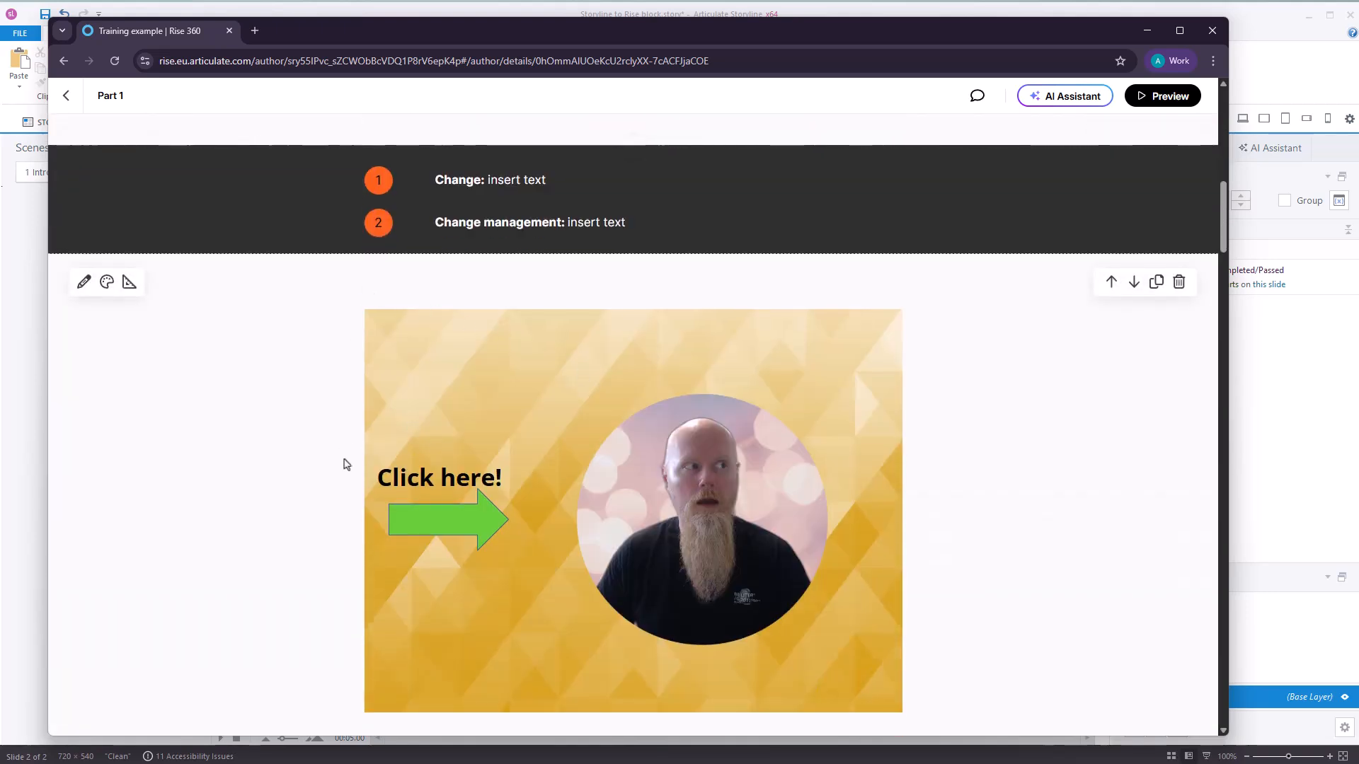
{"action": "scroll", "coordinate": [342, 462], "scroll_direction": "down", "scroll_amount": 2}
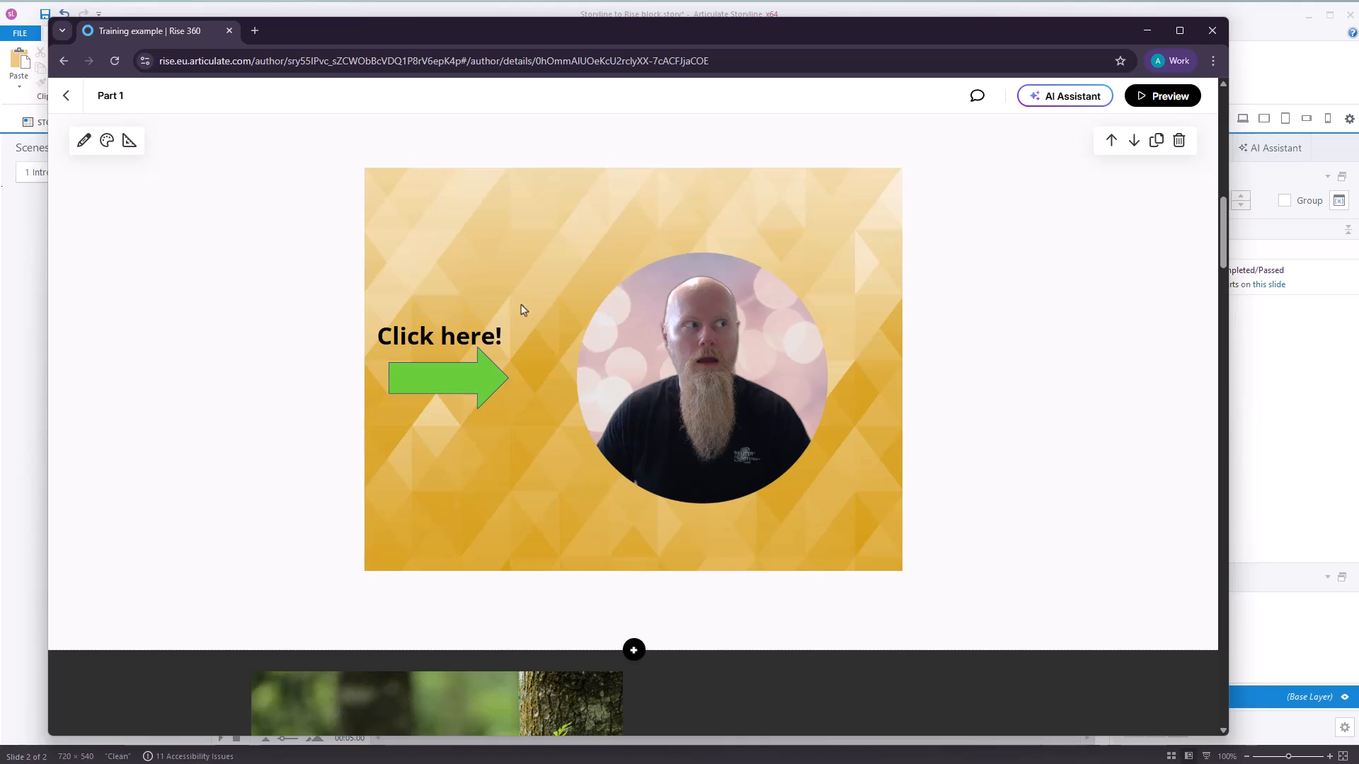
{"action": "left_click", "coordinate": [713, 386]}
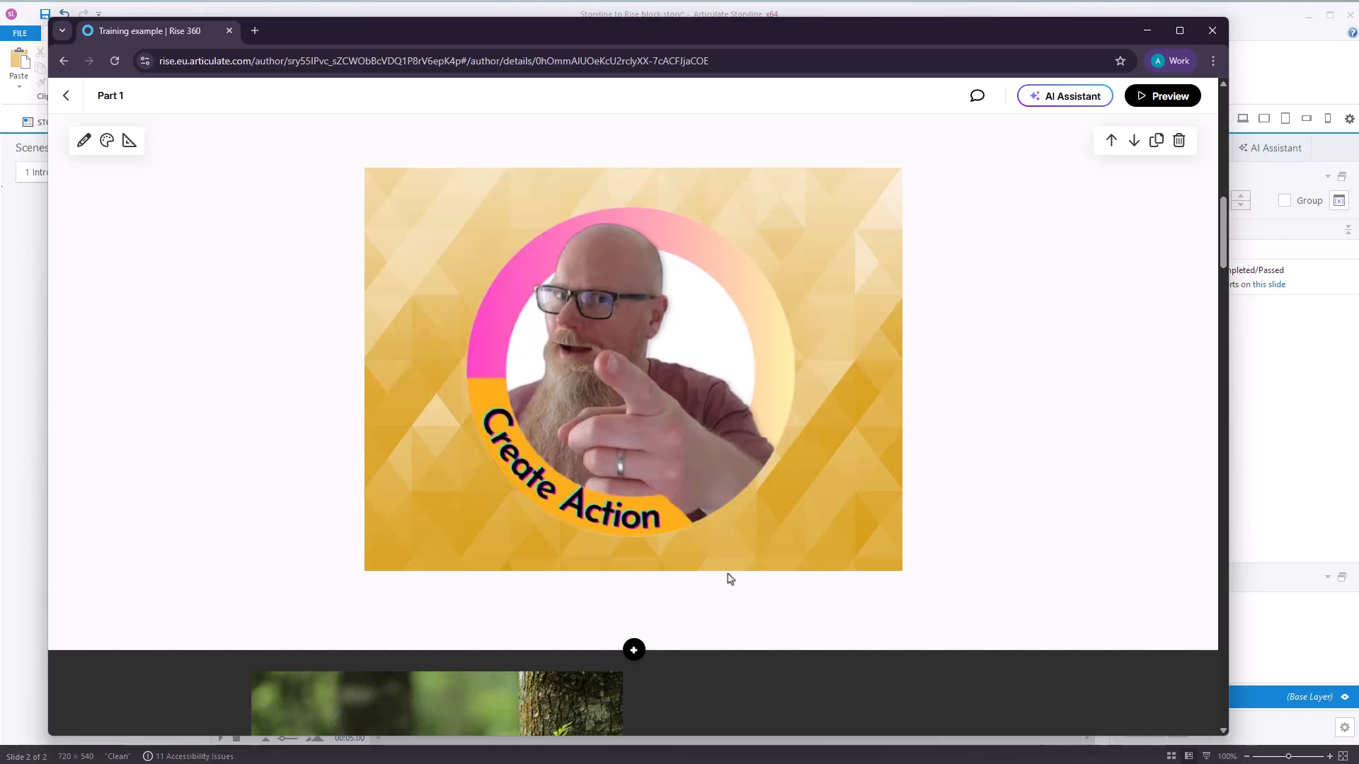
Preview the lesson in Tablet Portrait view and check how both Storyline blocks display.
{"action": "left_click", "coordinate": [1164, 97]}
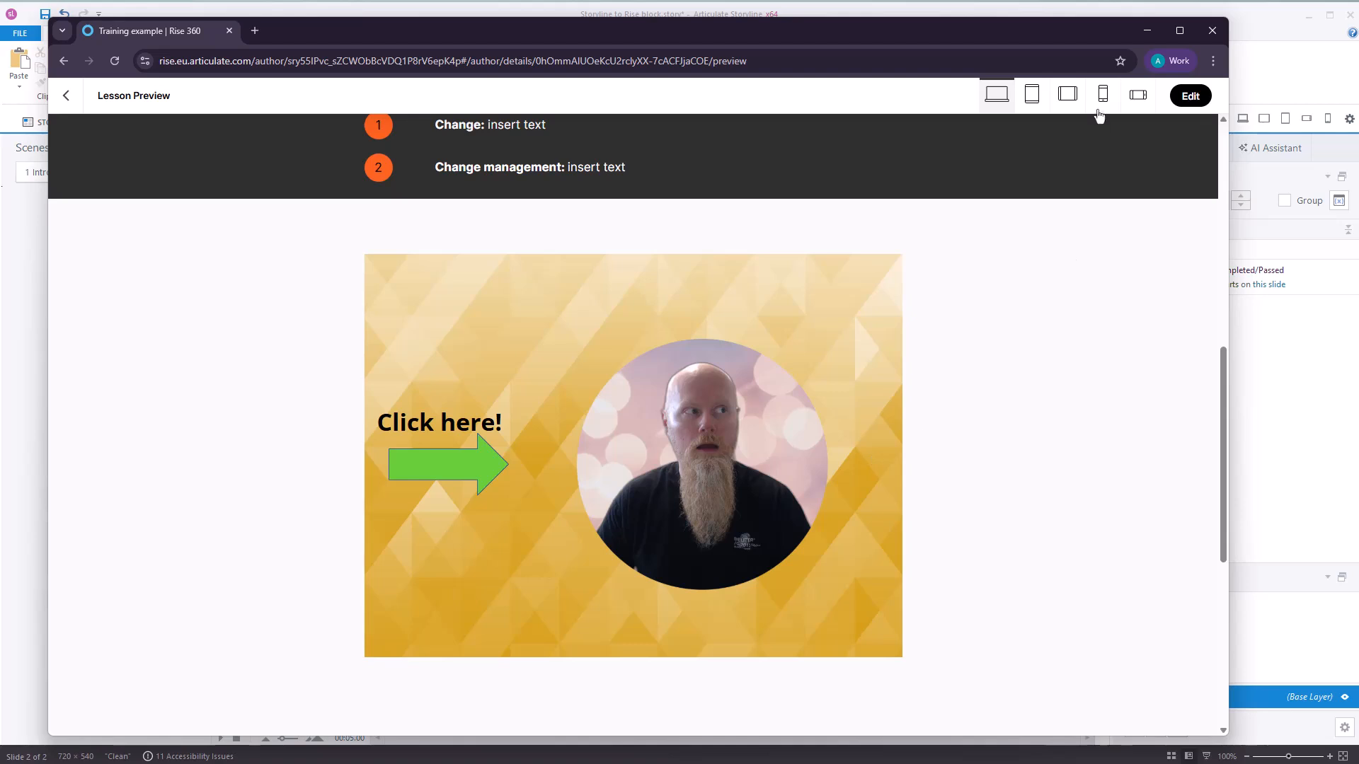
{"action": "left_click", "coordinate": [1031, 95]}
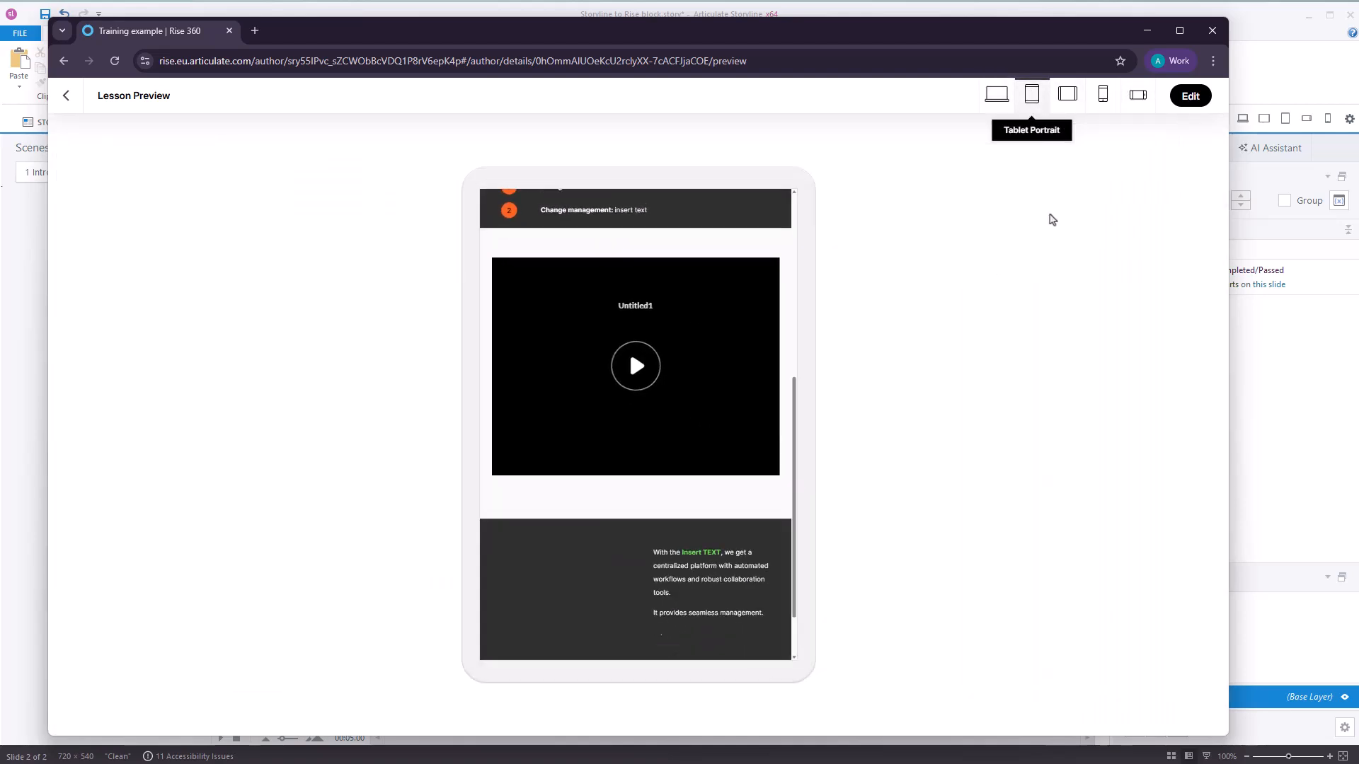
{"action": "scroll", "coordinate": [663, 388], "scroll_direction": "down", "scroll_amount": 2}
{"action": "scroll", "coordinate": [664, 389], "scroll_direction": "up", "scroll_amount": 6}
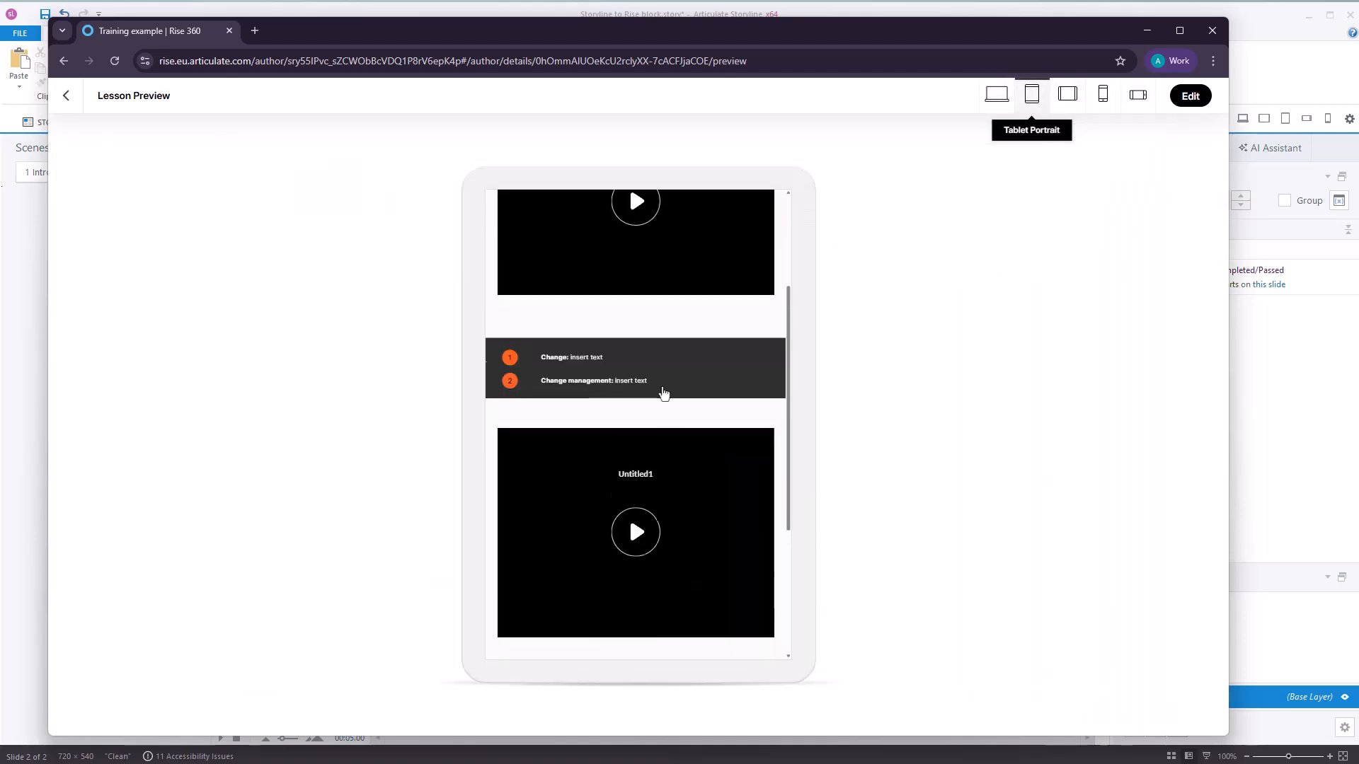
{"action": "scroll", "coordinate": [664, 403], "scroll_direction": "down", "scroll_amount": 3}
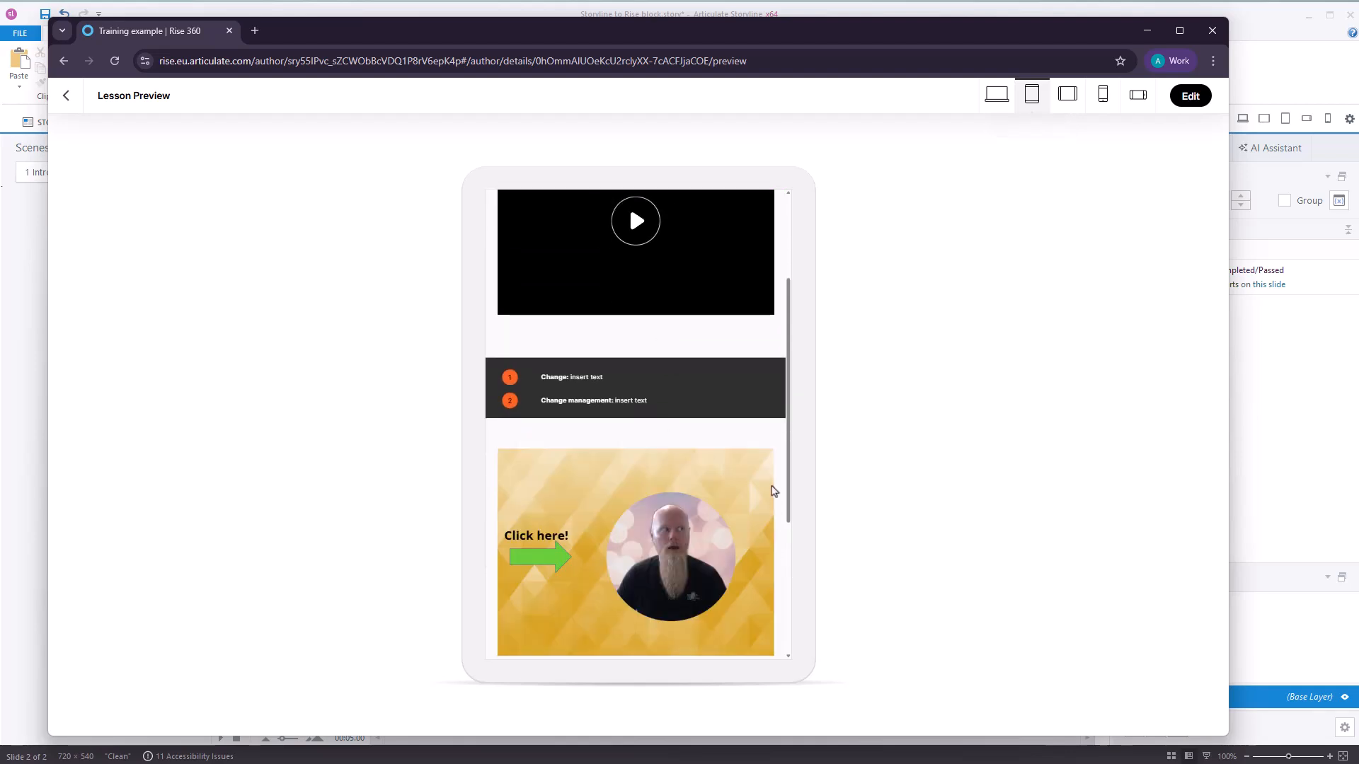
{"action": "scroll", "coordinate": [736, 482], "scroll_direction": "down", "scroll_amount": 1}
{"action": "scroll", "coordinate": [585, 487], "scroll_direction": "down", "scroll_amount": 2}
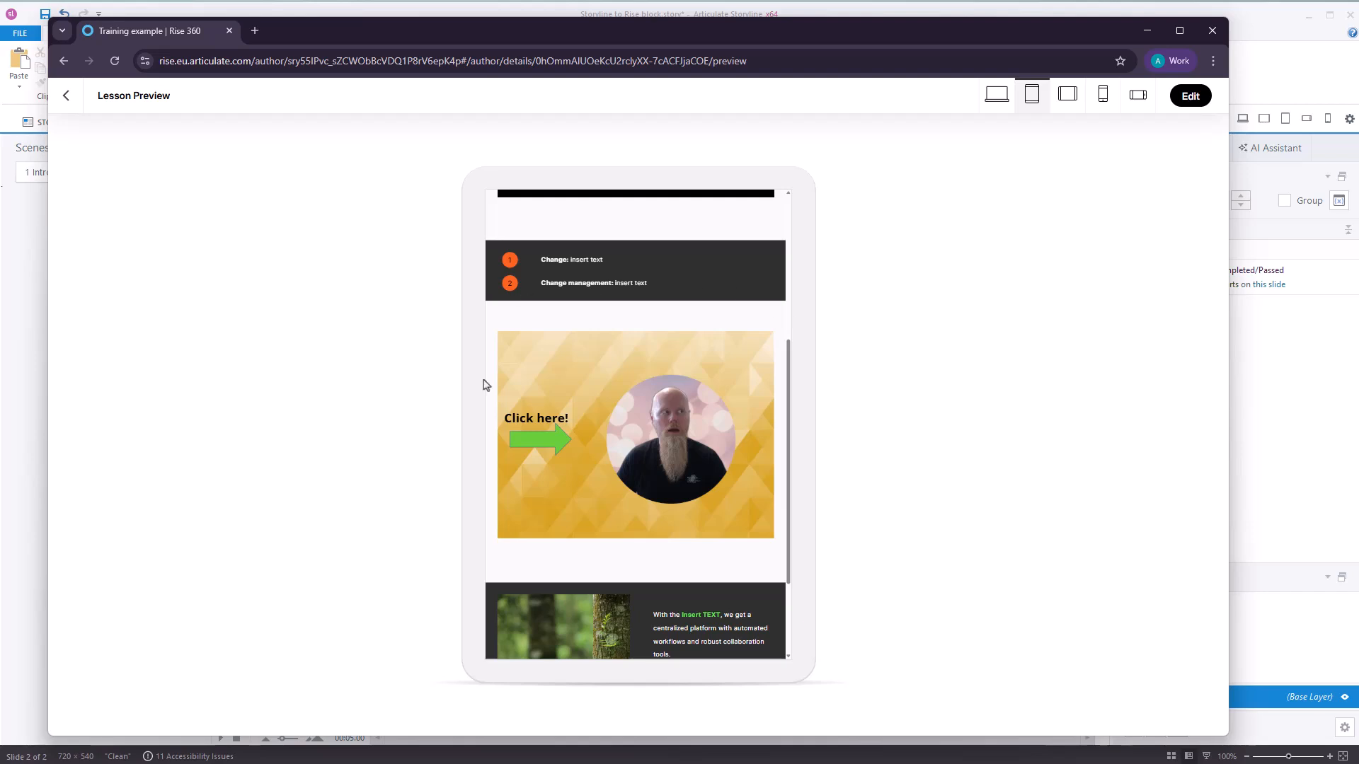
Return the lesson to editing, switch to Articulate Storyline and dismiss the publish confirmation.
{"action": "left_click", "coordinate": [1190, 97]}
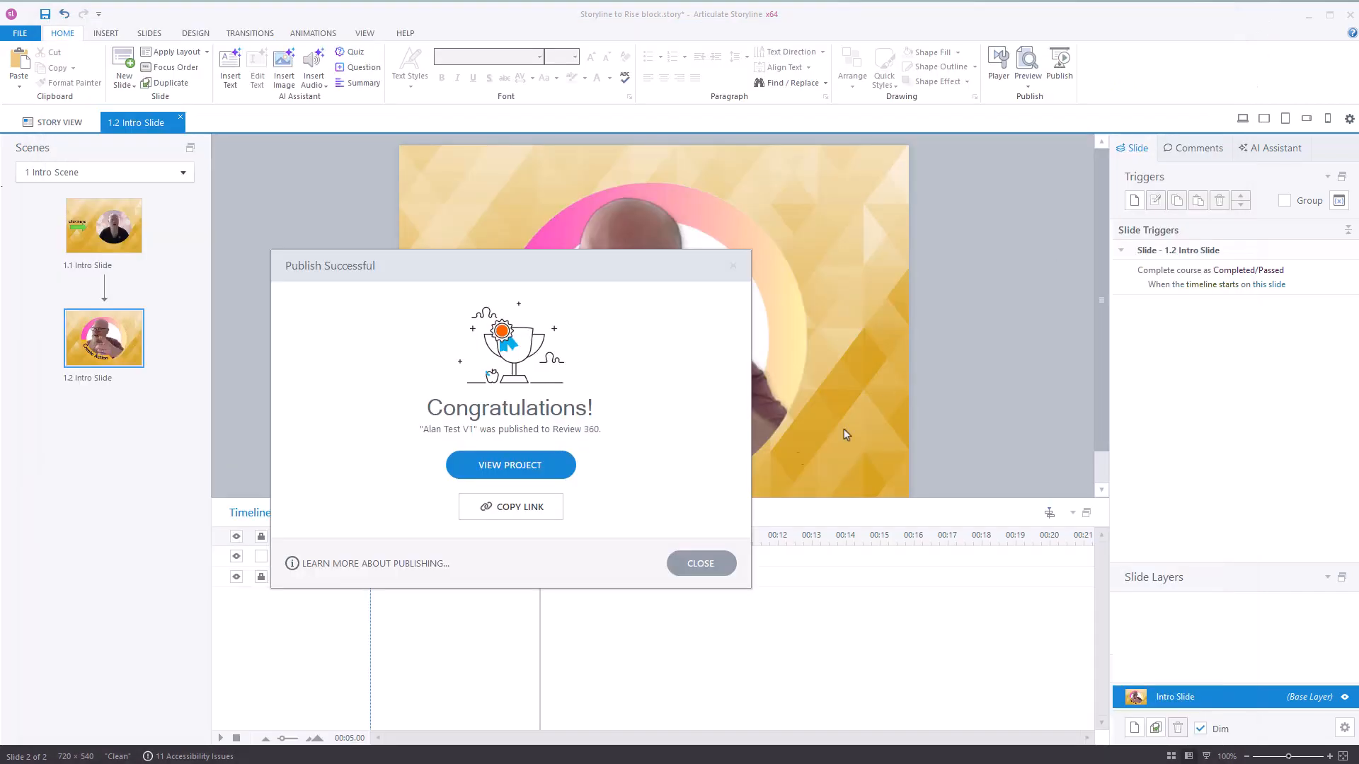
{"action": "left_click", "coordinate": [715, 572]}
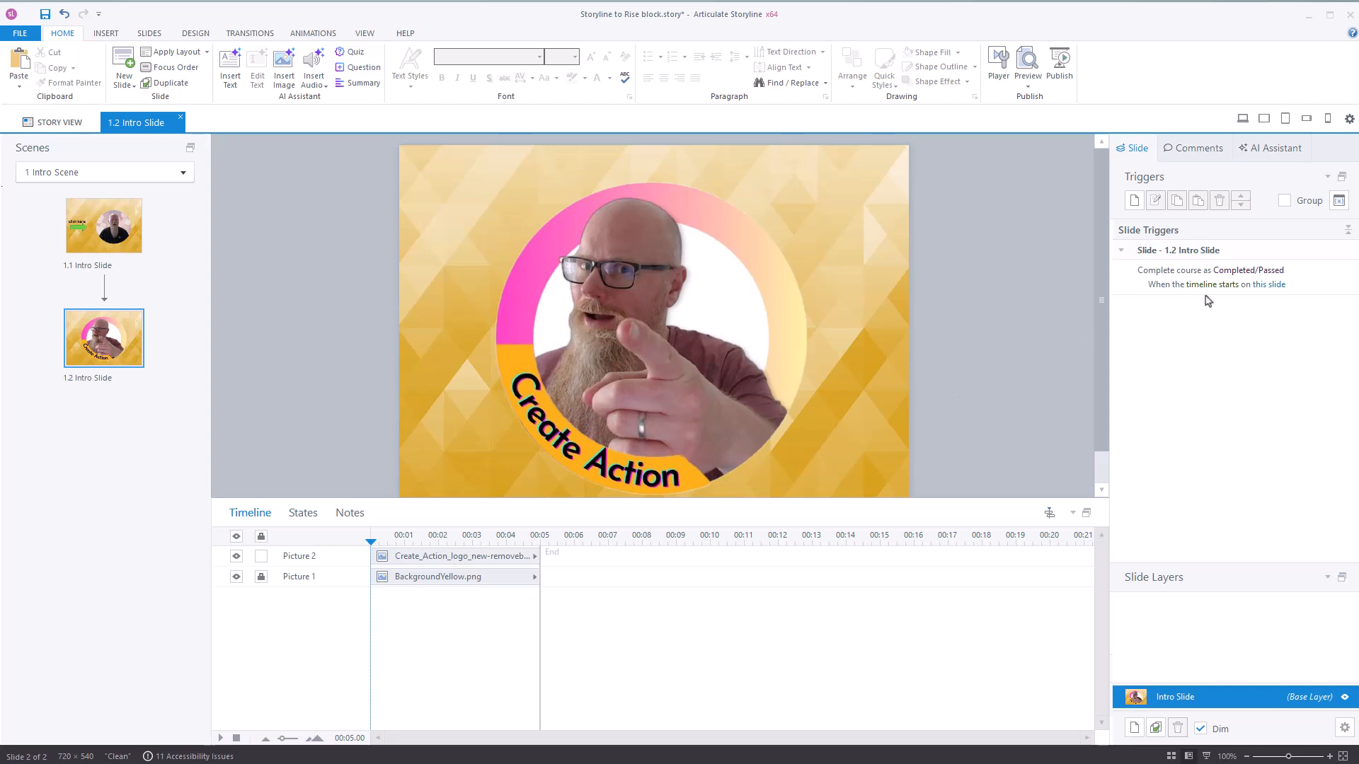